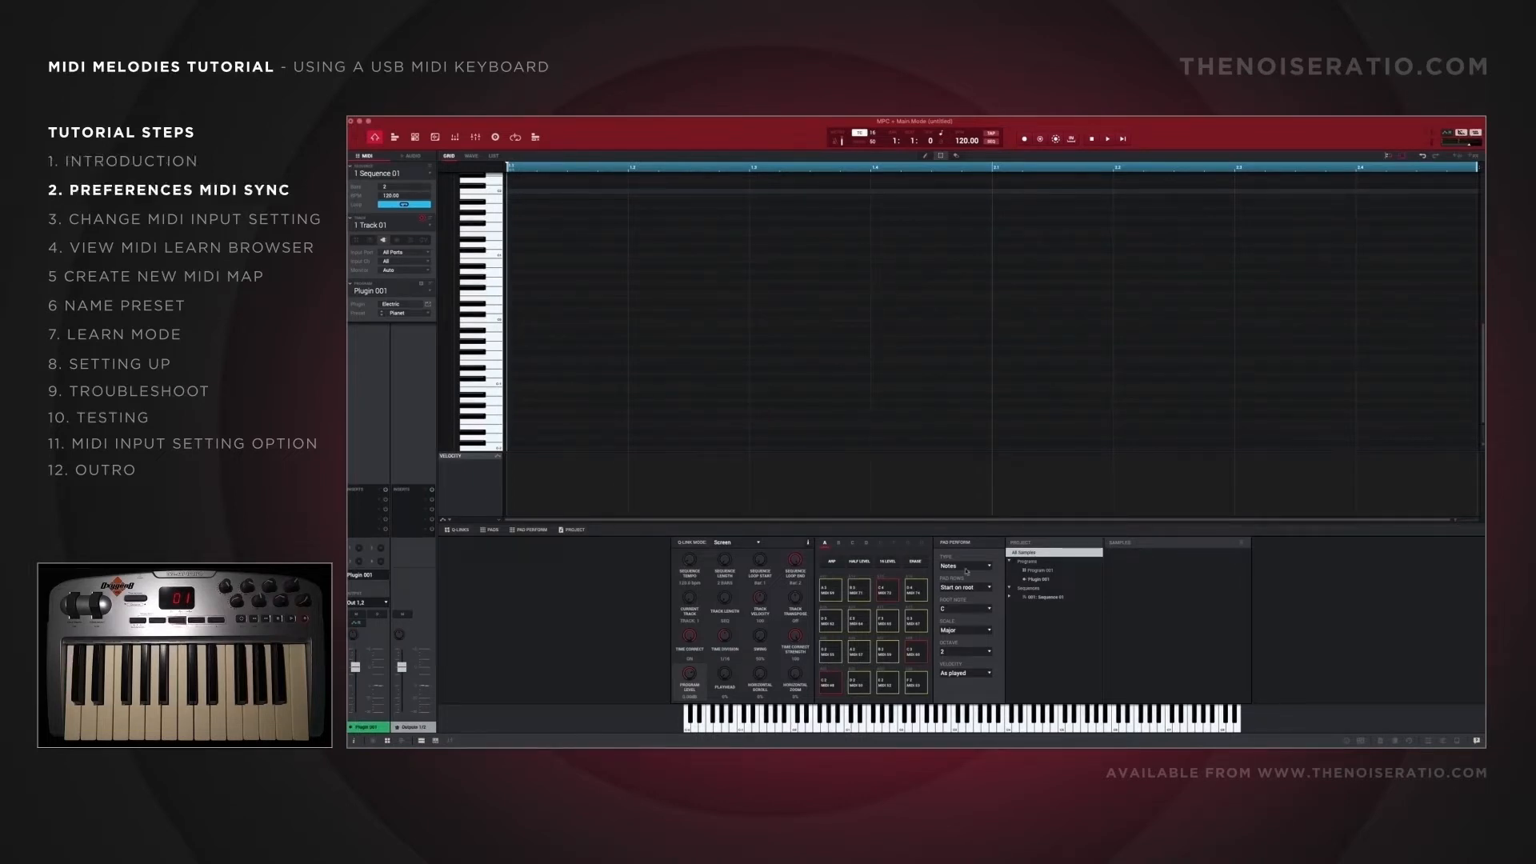
# Step: Set the pad perform type to Progressions and choose the 001_Am_PDisco progression from the Midi Melodies category
pyautogui.click(965, 570)
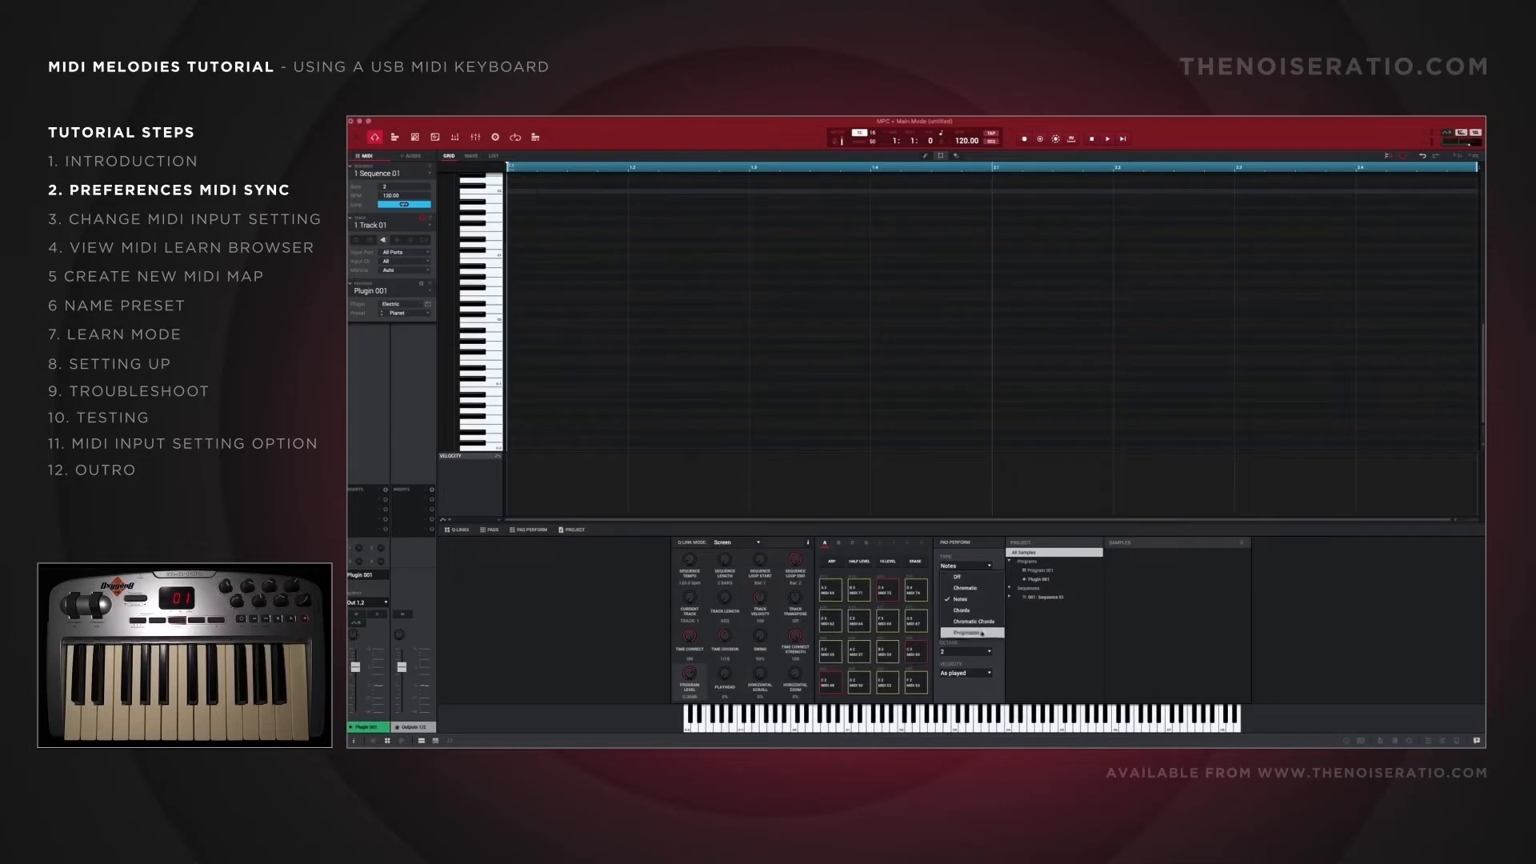
pyautogui.click(982, 635)
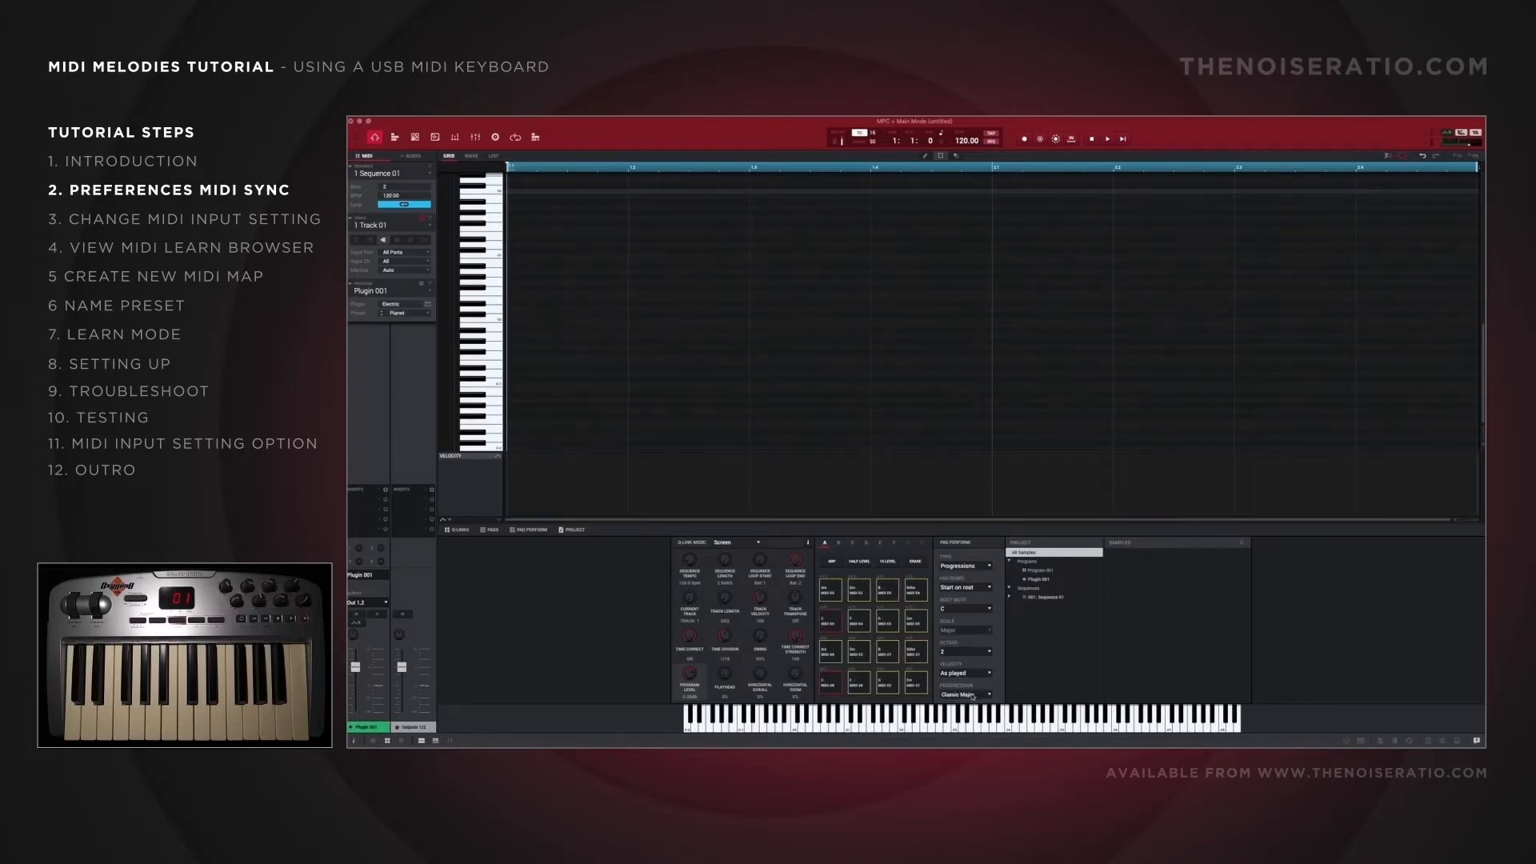
pyautogui.click(970, 694)
pyautogui.moveTo(971, 650)
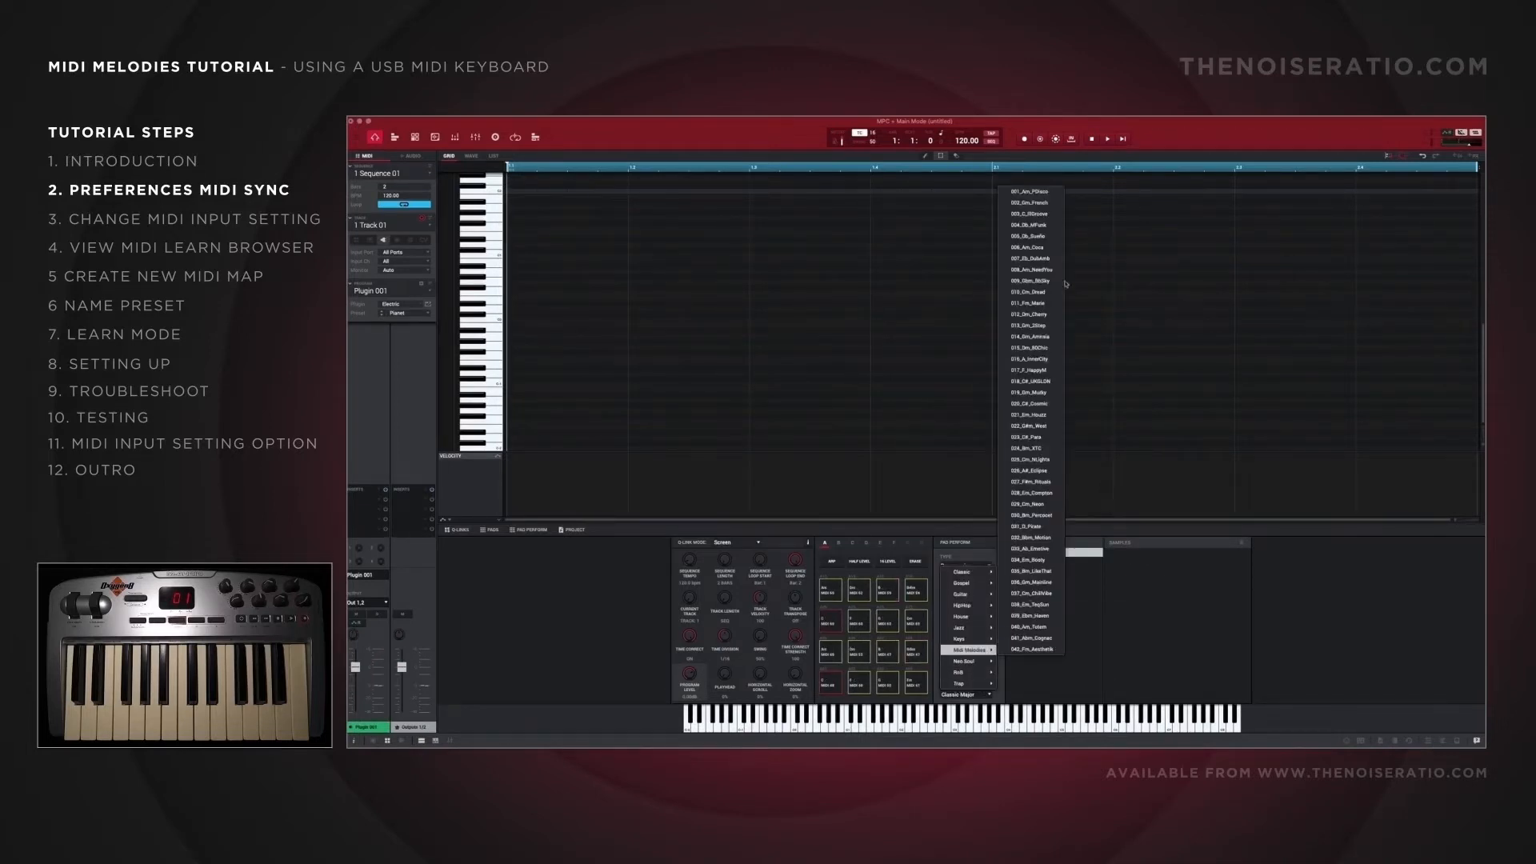
pyautogui.click(1043, 197)
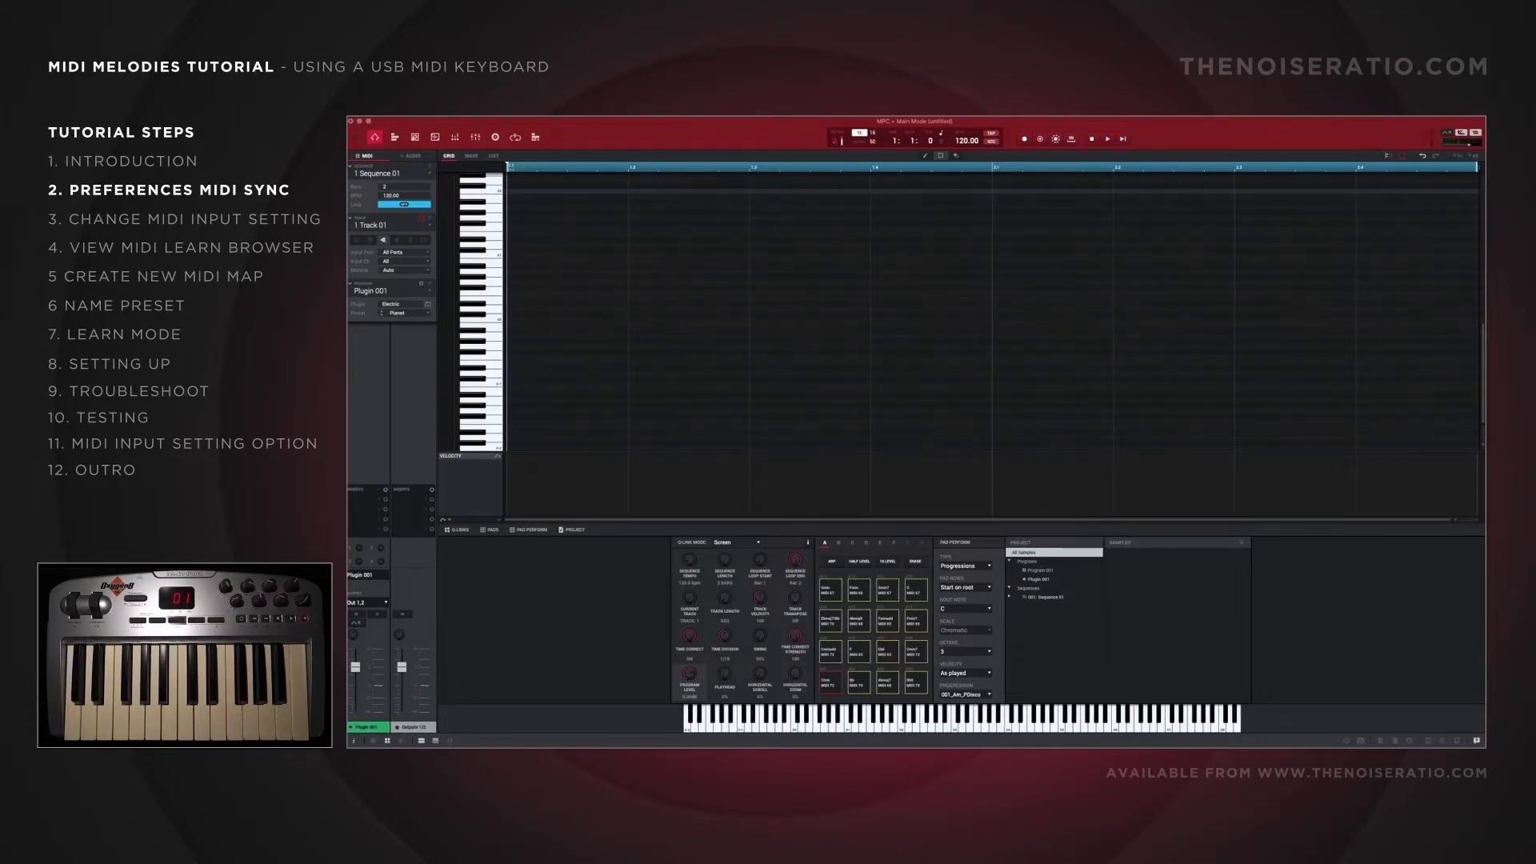
# Step: In the MIDI / Sync preferences, enable Control and disable Track for the USB Oxygen 8 v2 input port
pyautogui.click(355, 138)
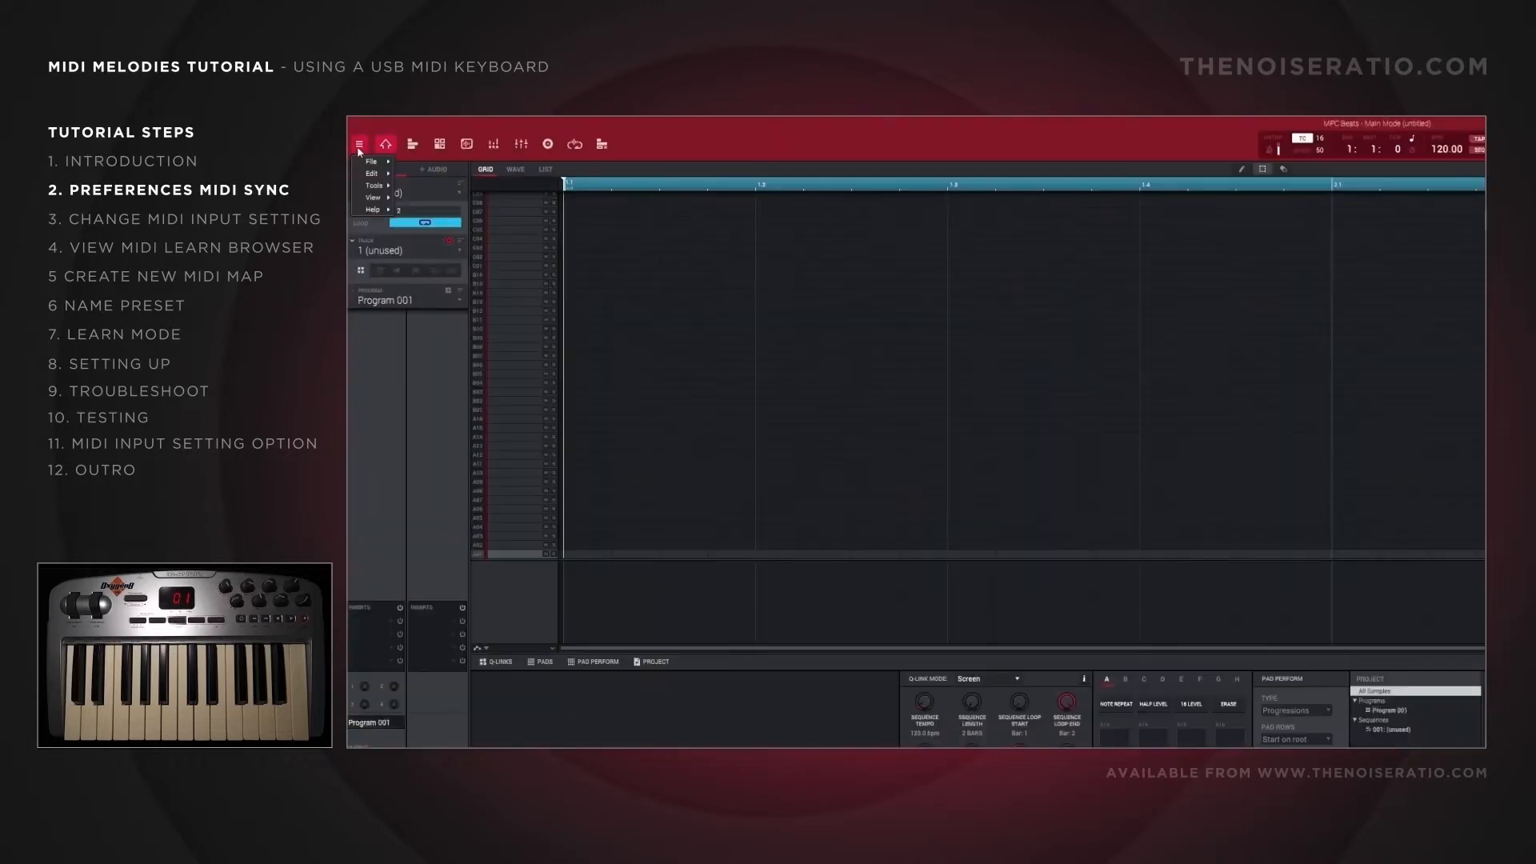
pyautogui.moveTo(372, 173)
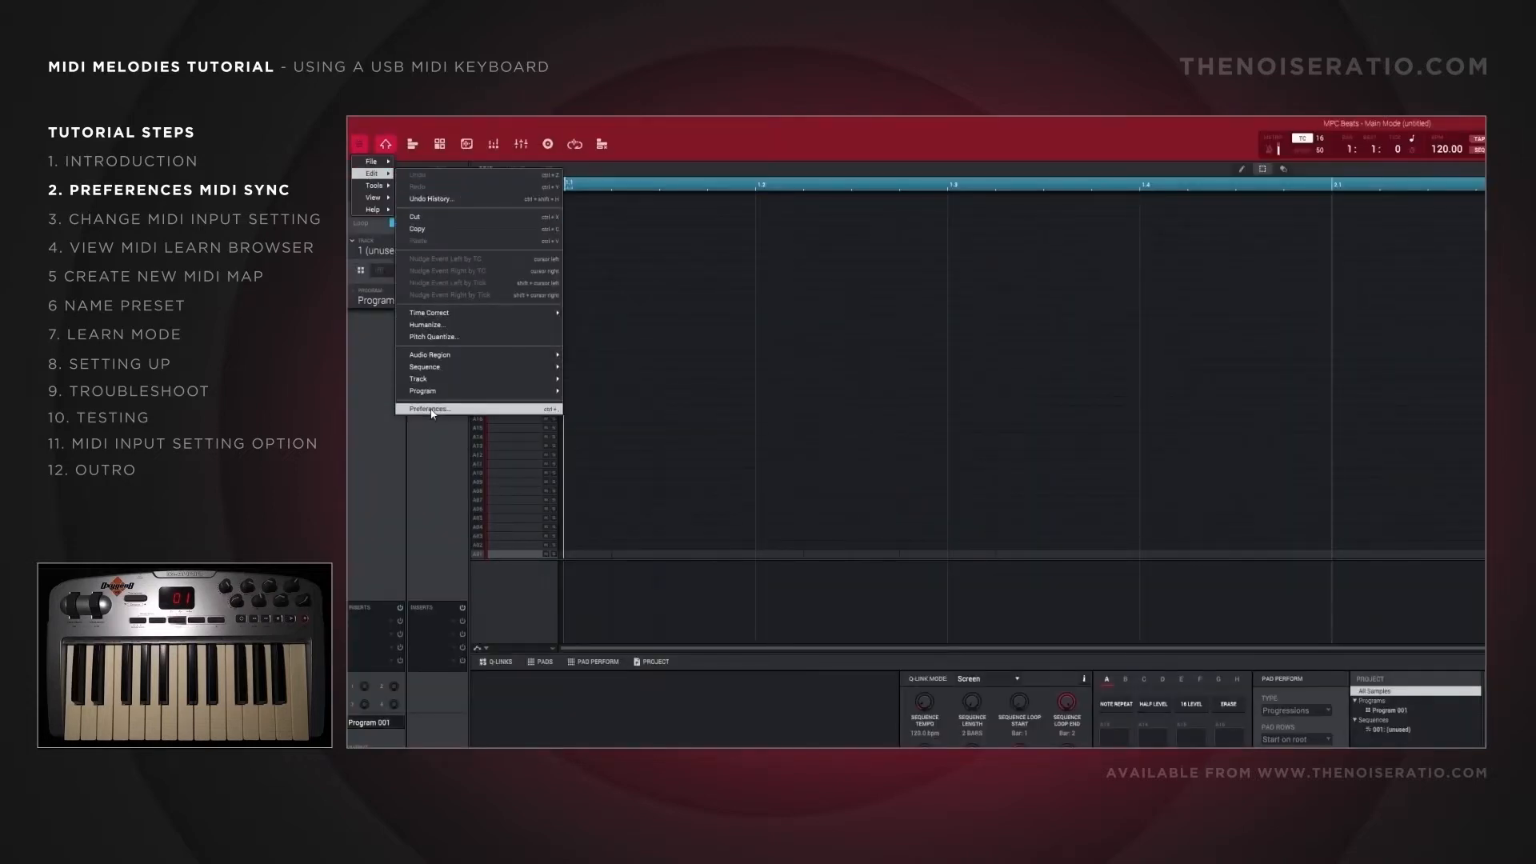
pyautogui.click(430, 409)
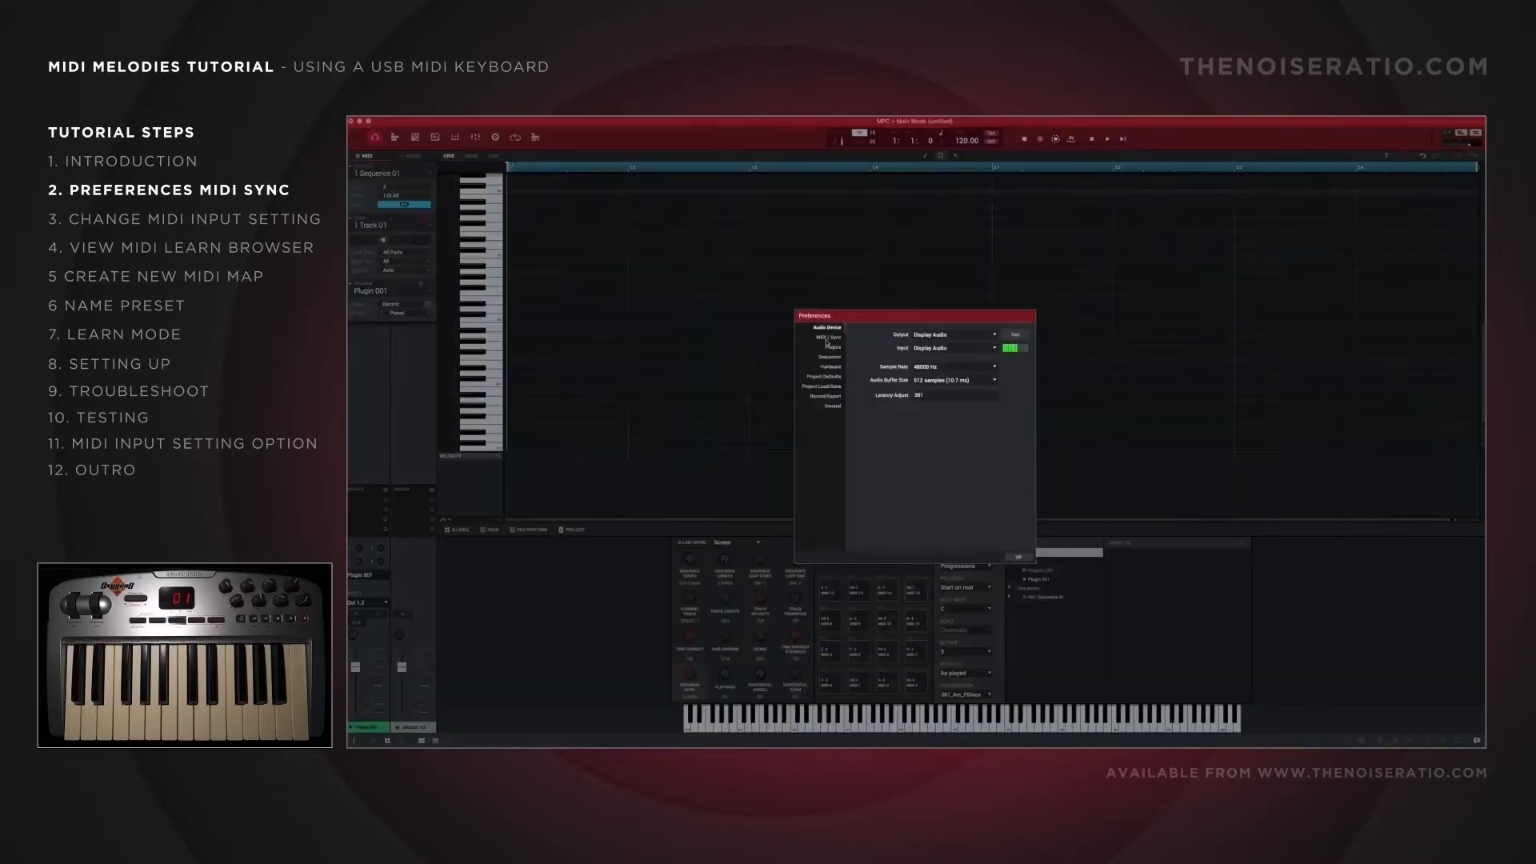
pyautogui.click(828, 338)
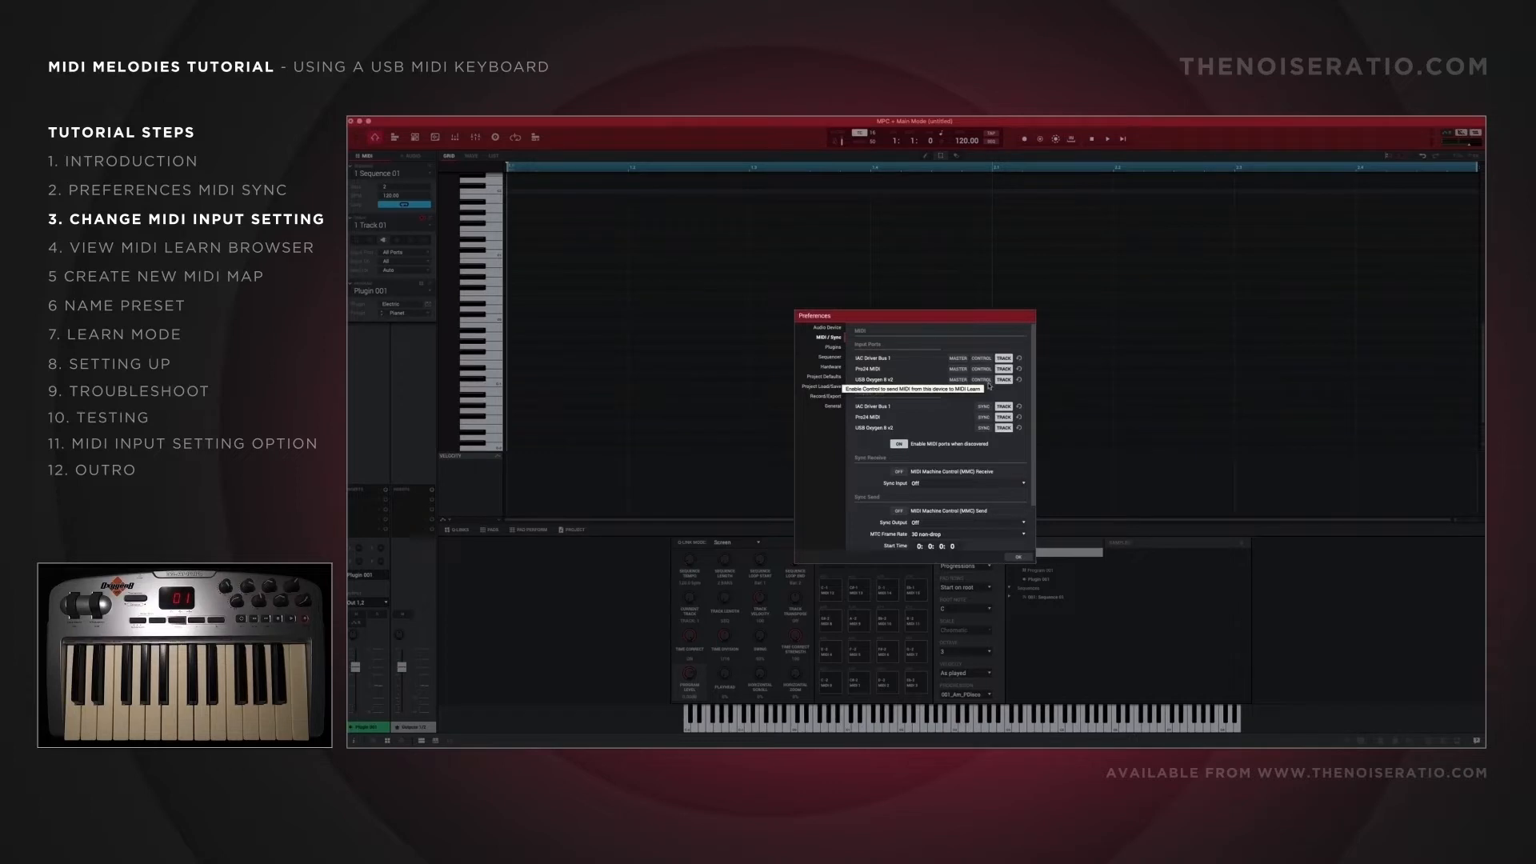
pyautogui.click(982, 380)
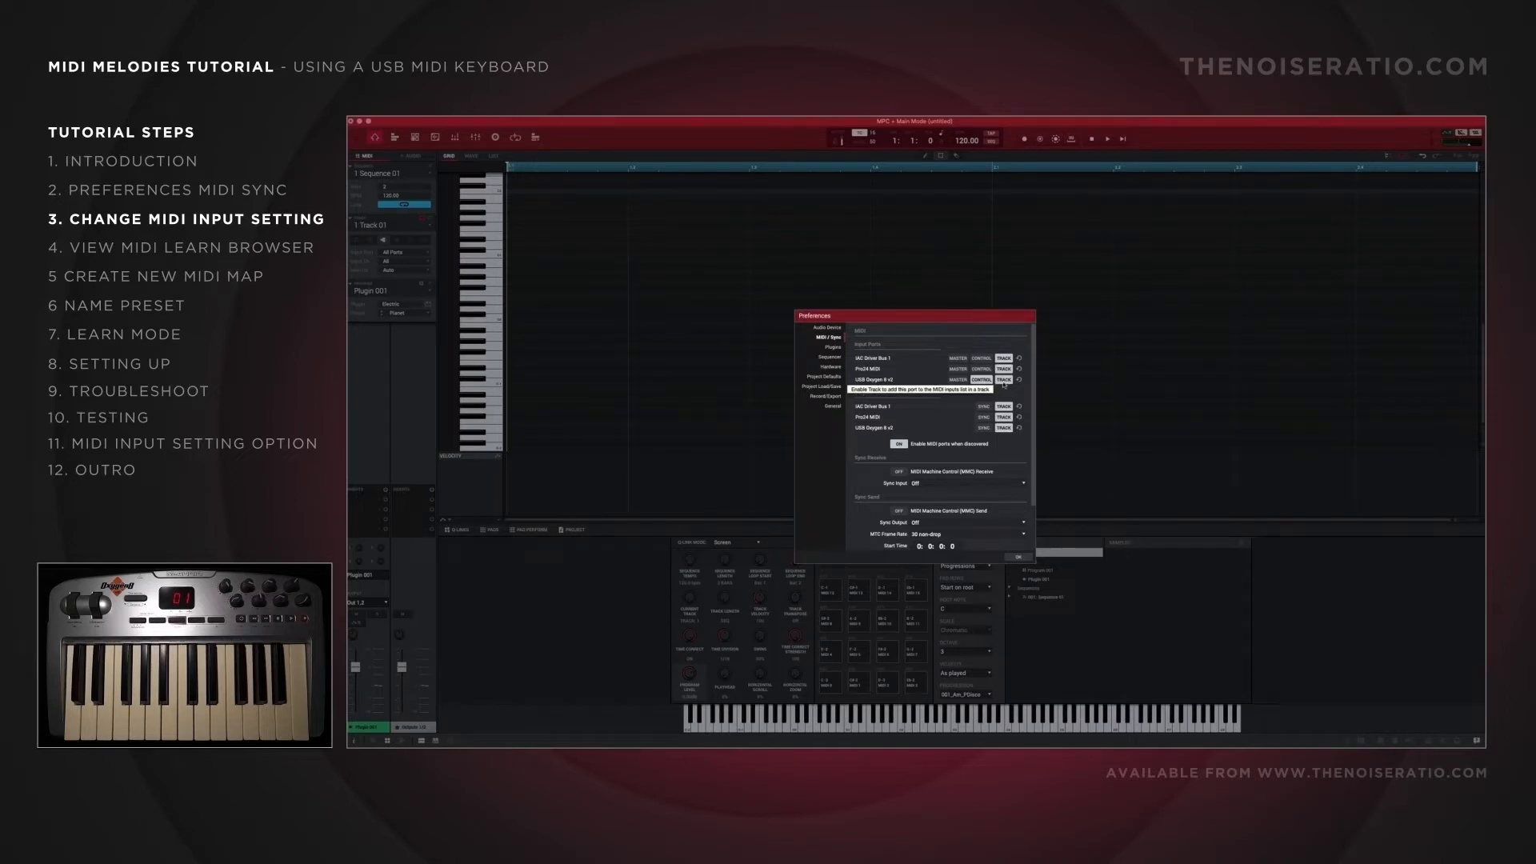
pyautogui.click(1004, 380)
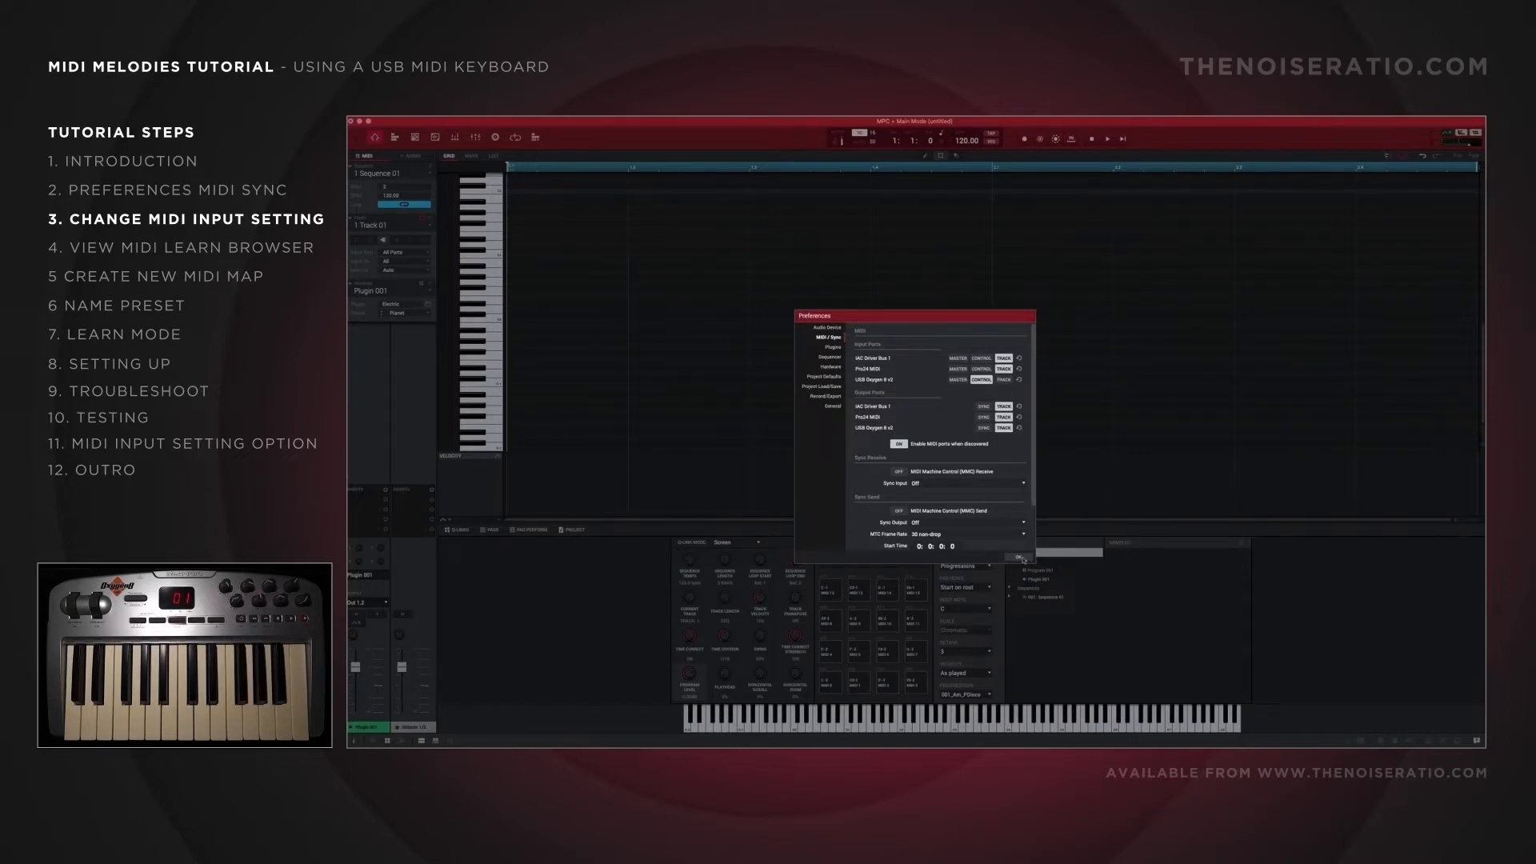
pyautogui.click(1019, 558)
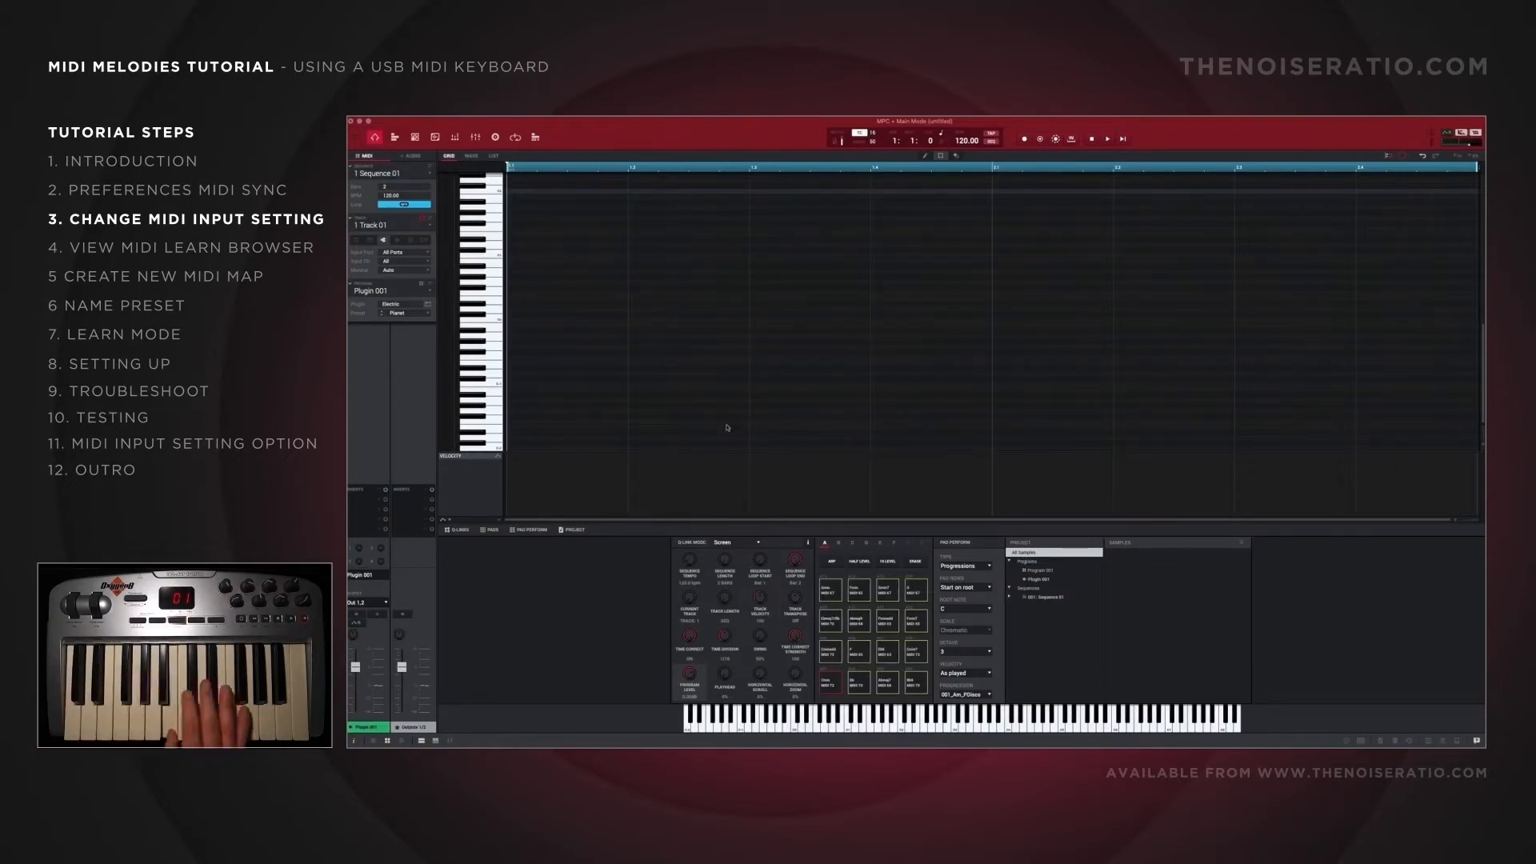
# Step: Show the MIDI Learn browser
pyautogui.click(355, 137)
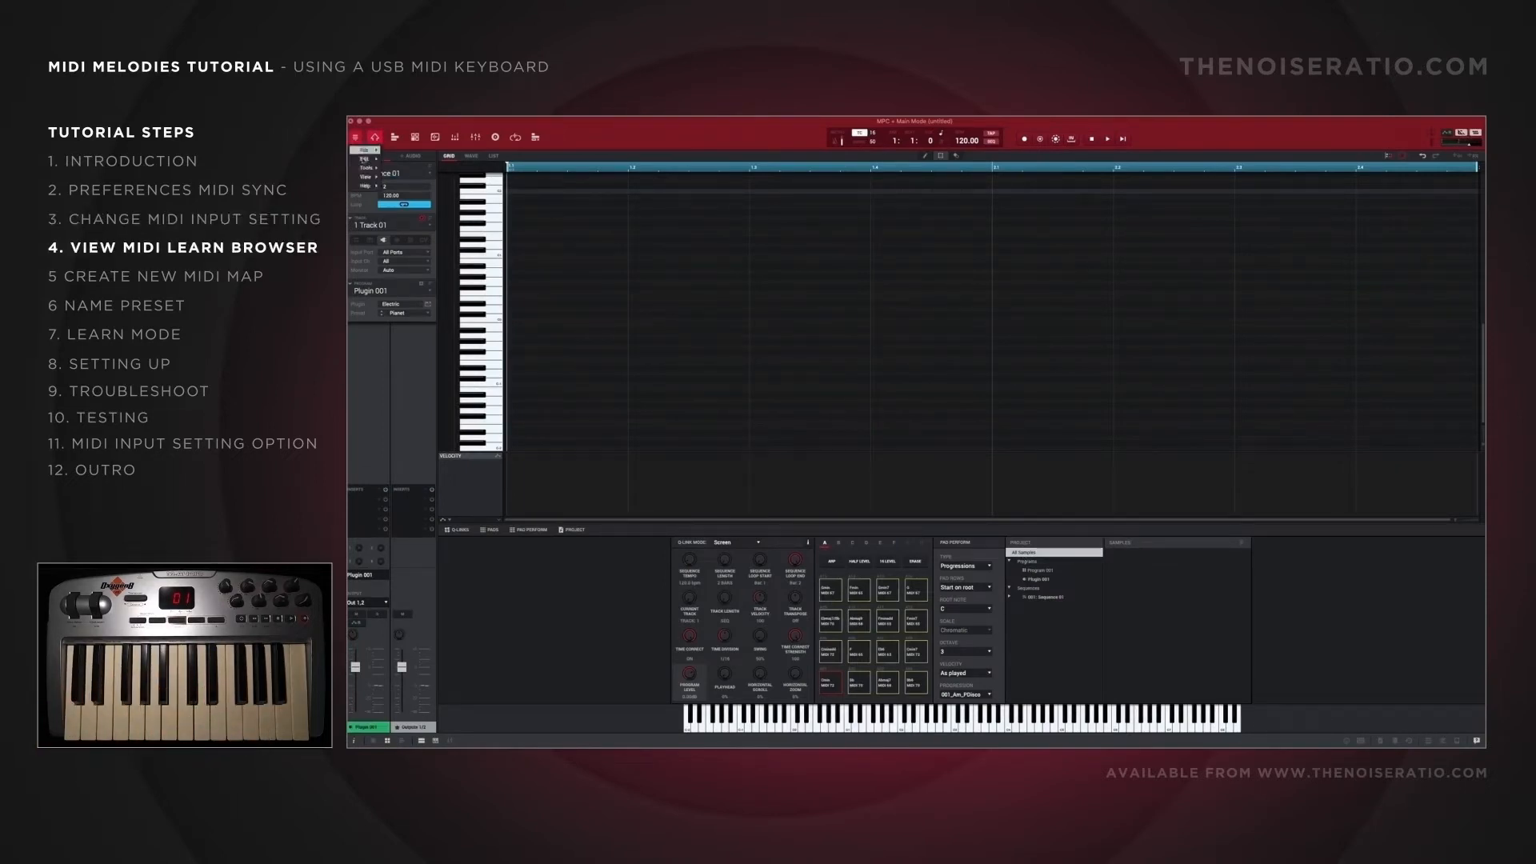
pyautogui.moveTo(365, 176)
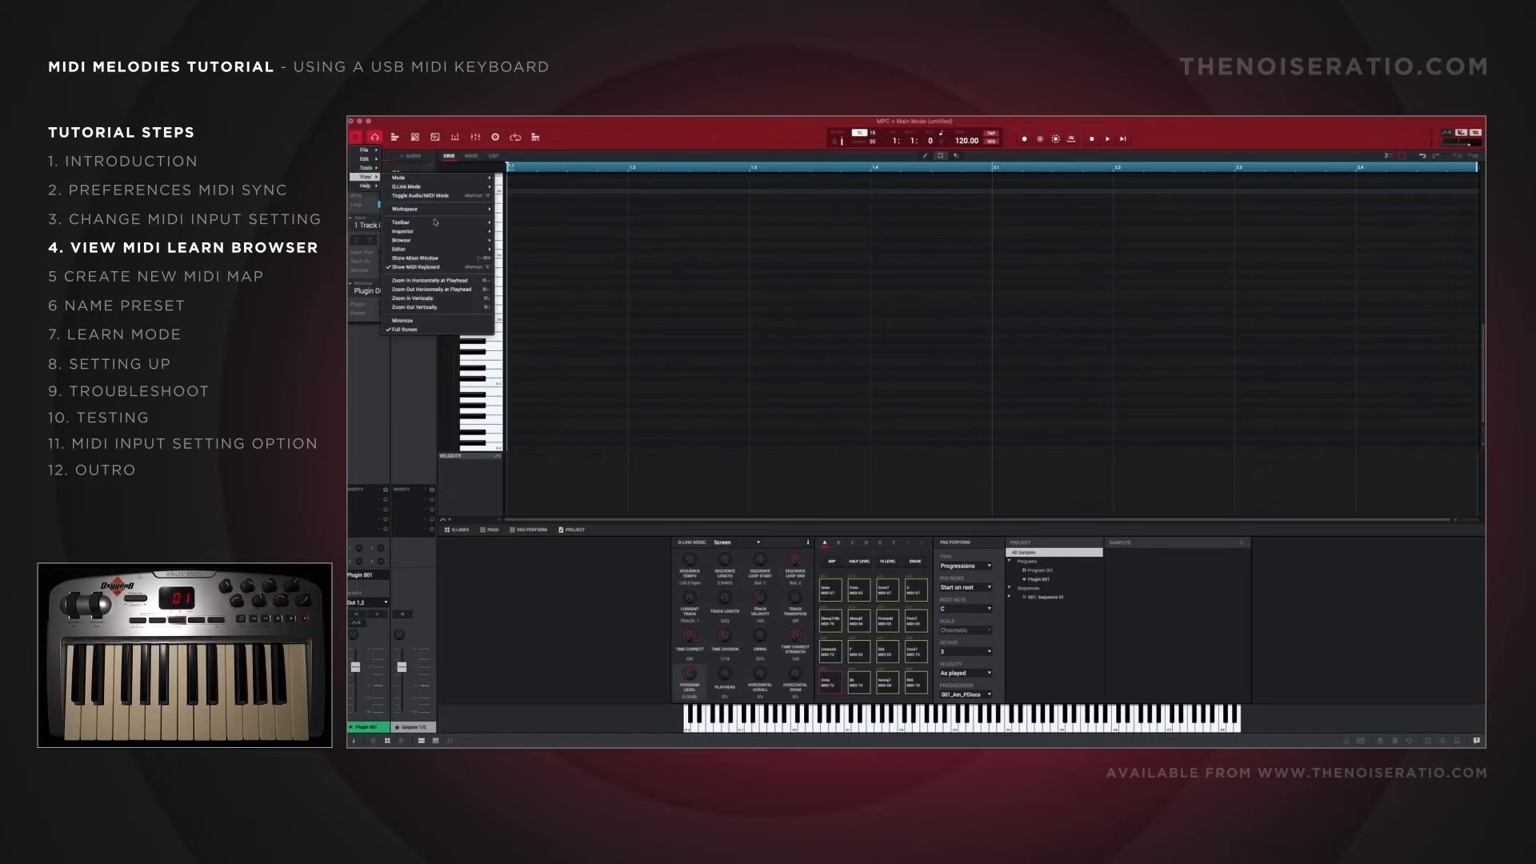
pyautogui.moveTo(435, 236)
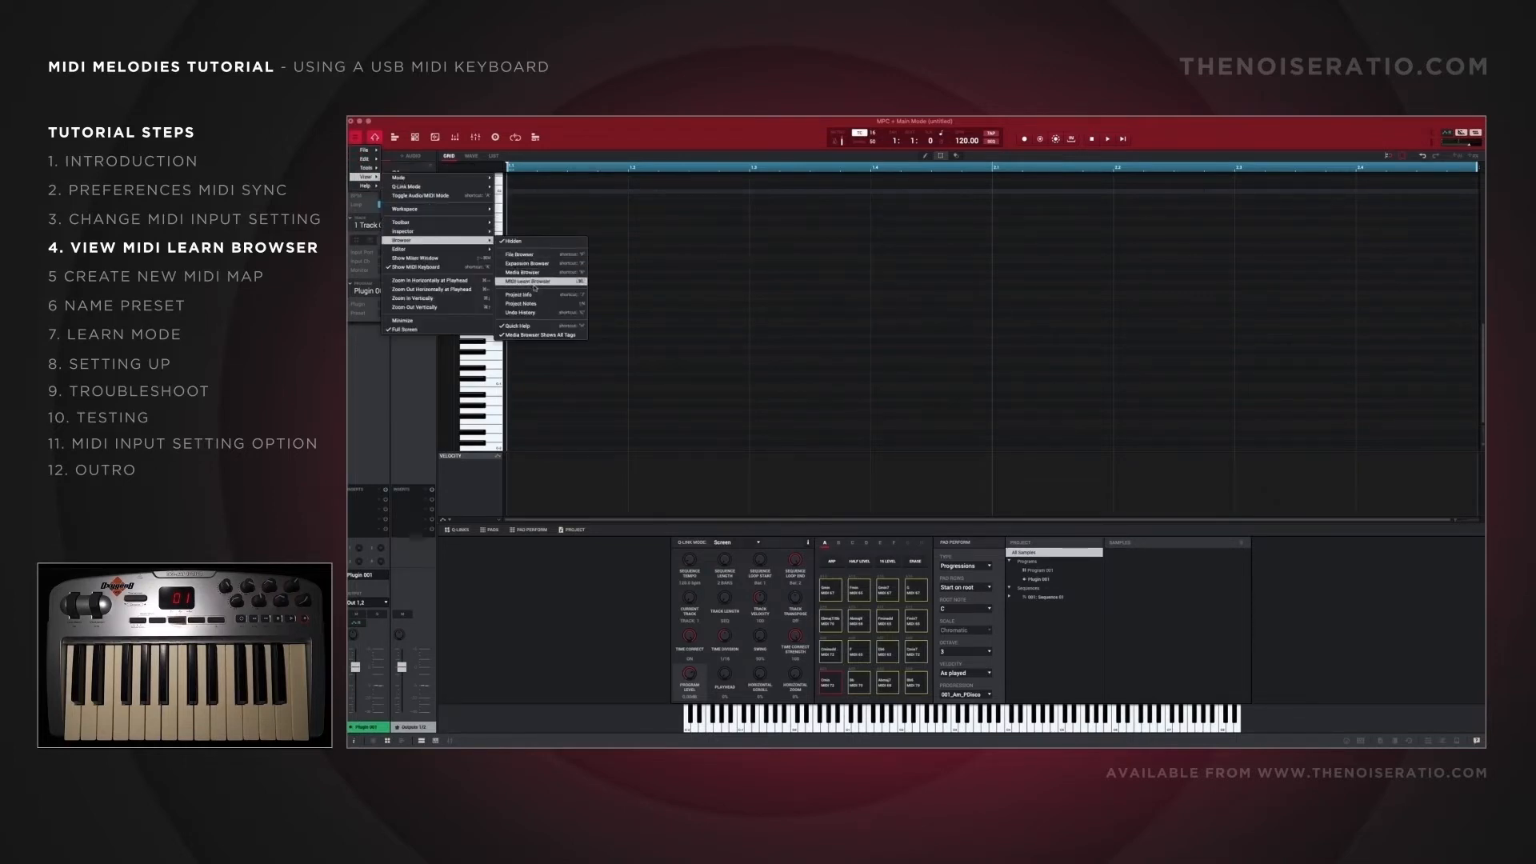
pyautogui.click(539, 281)
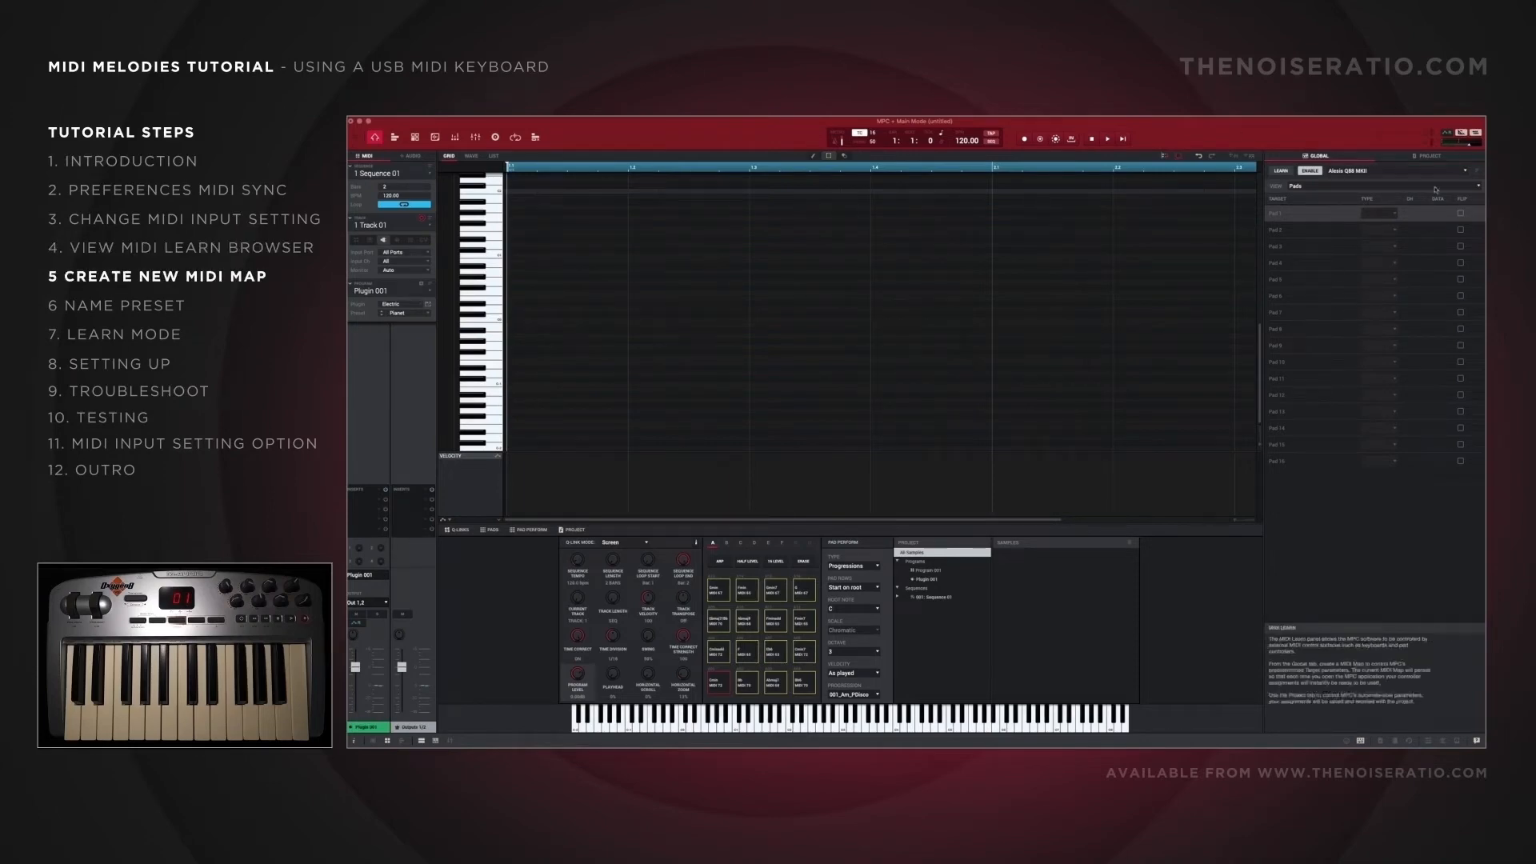
# Step: Create a new global MIDI map and name it Oxygen 8 v2
pyautogui.click(1475, 174)
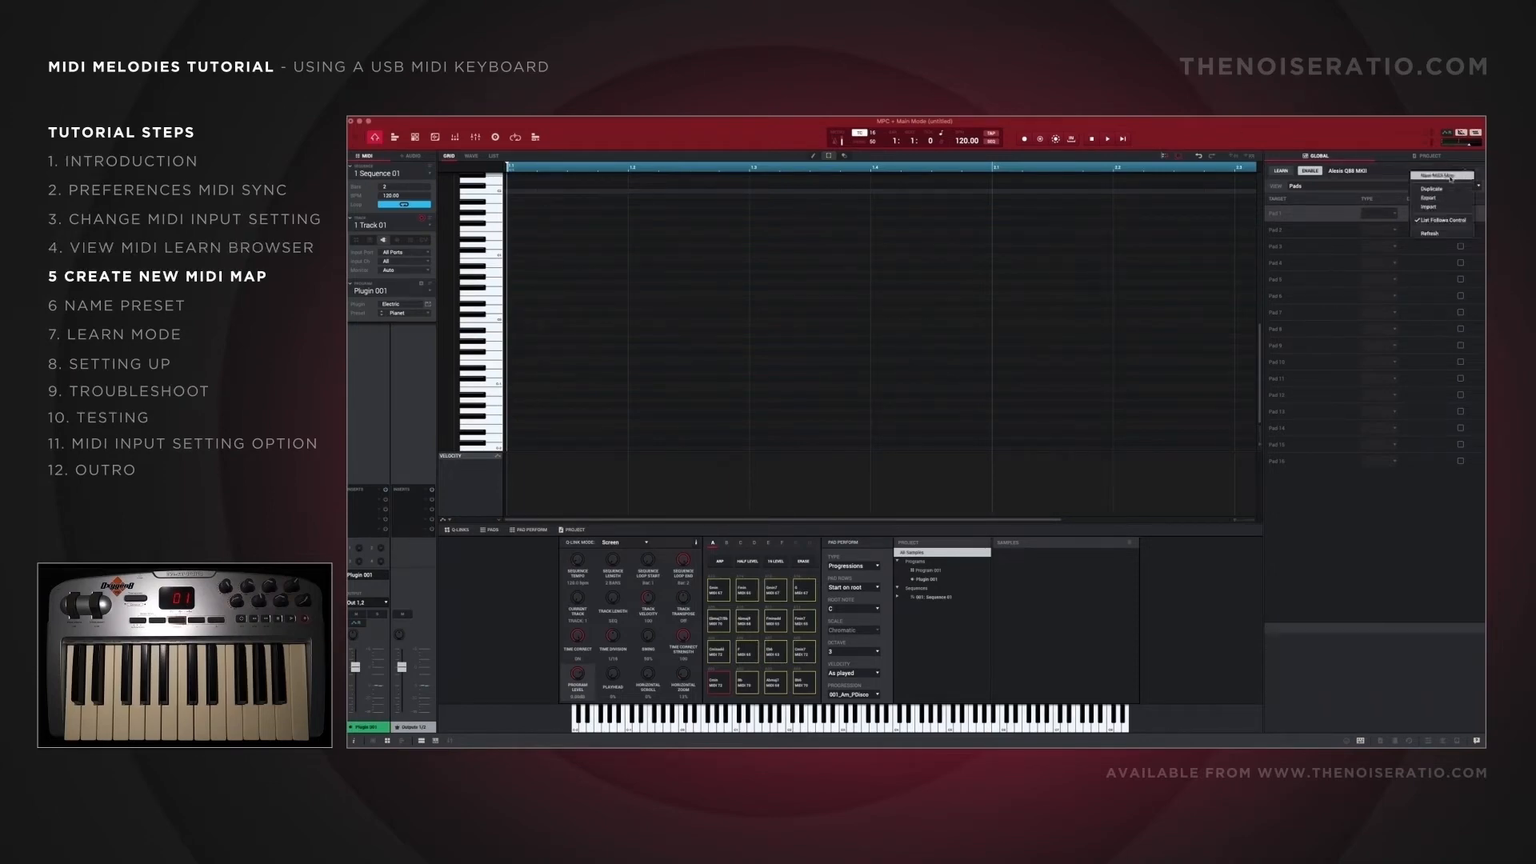
pyautogui.click(1450, 177)
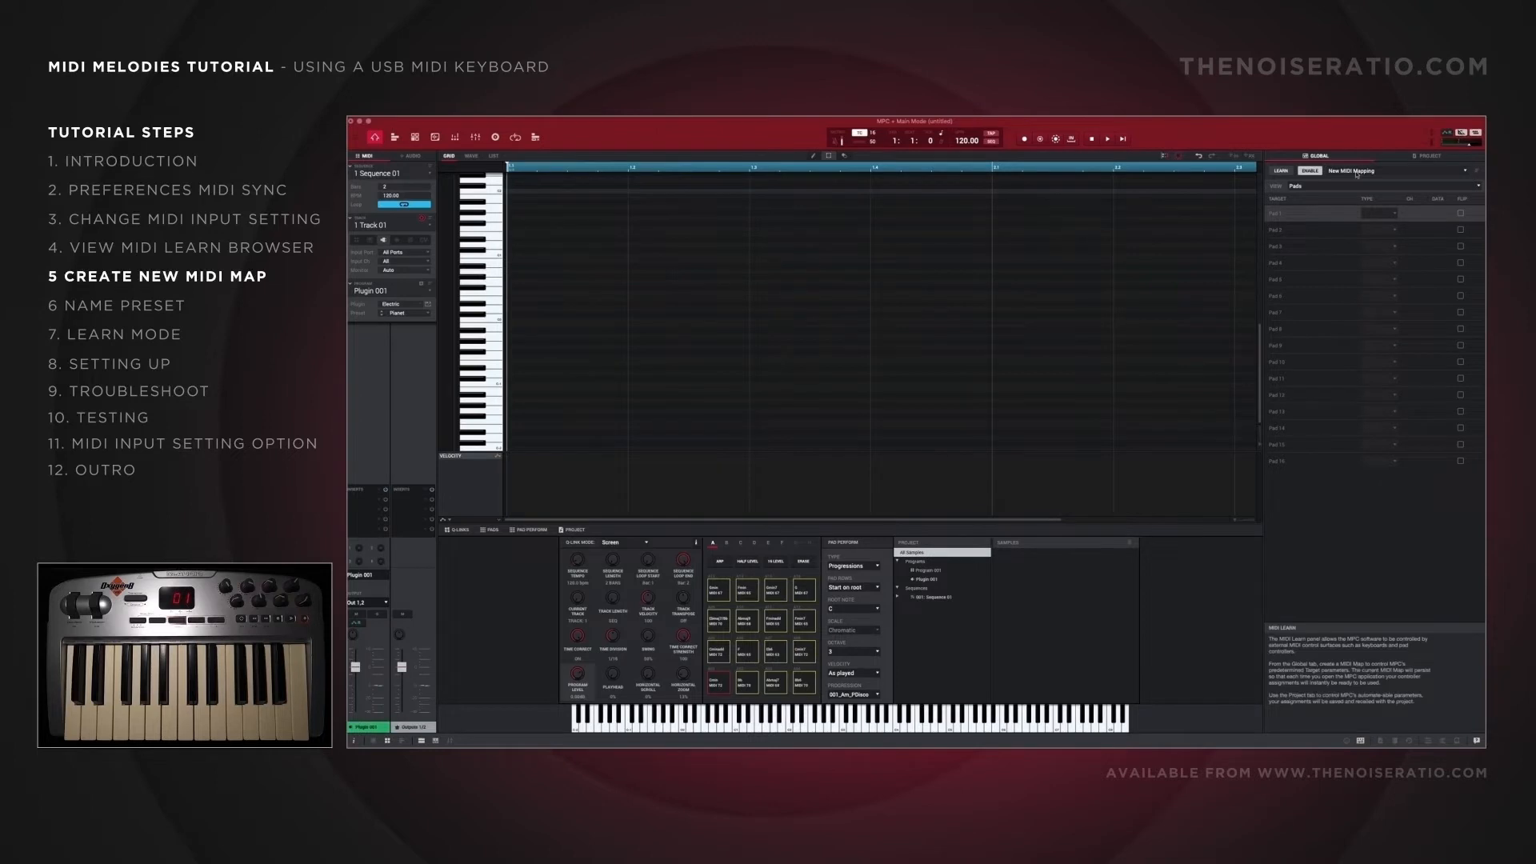
pyautogui.doubleClick(1356, 174)
pyautogui.write('Oxygen 8')
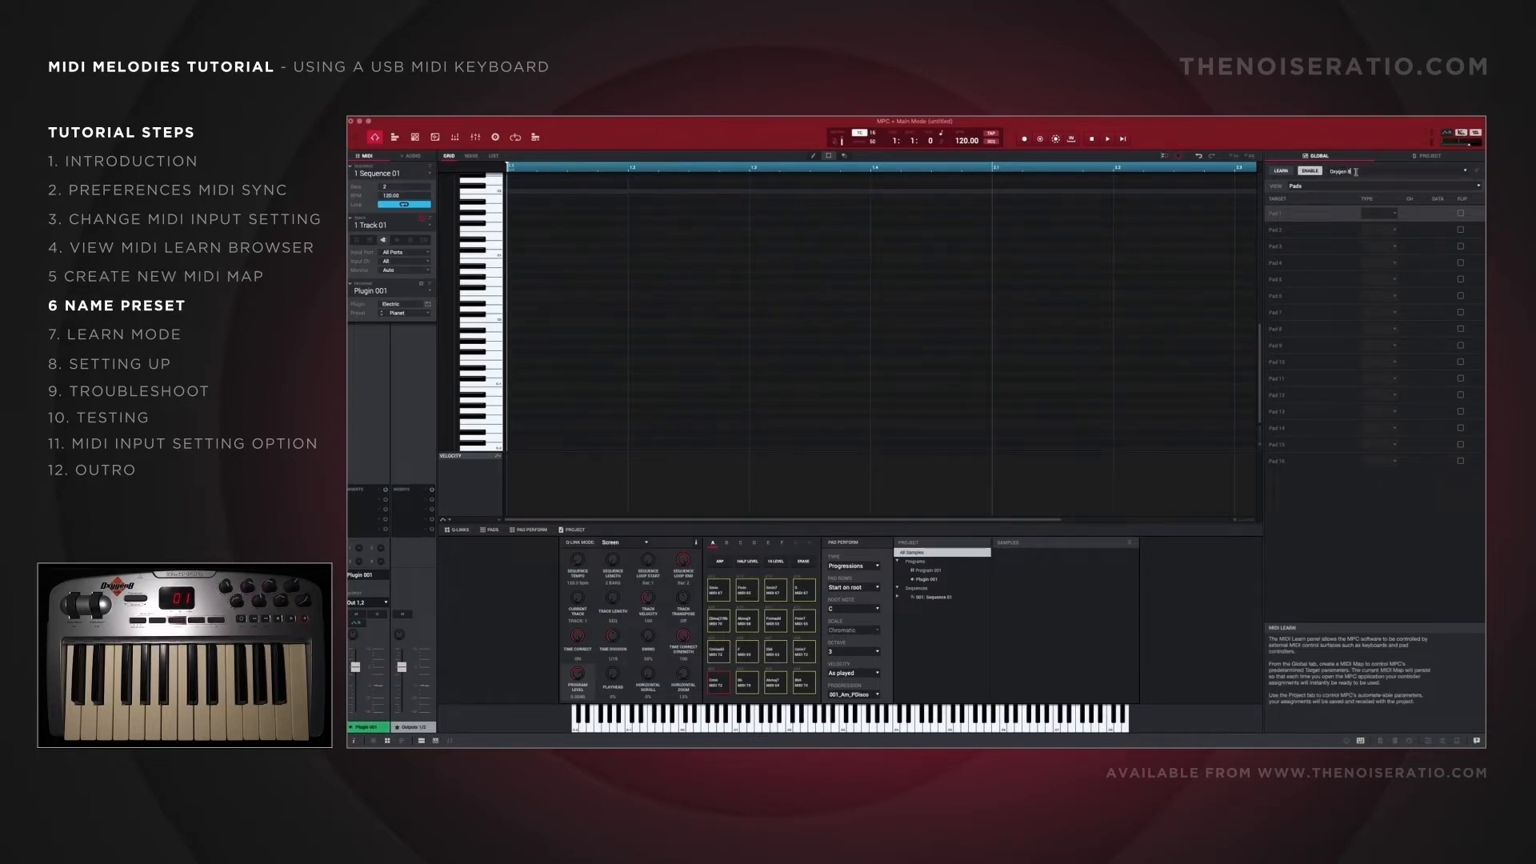
pyautogui.write(' v2')
pyautogui.press('Return')
# Step: Turn on MIDI learn mode and try selecting the first four pads in the pad grid and the target list
pyautogui.click(1284, 172)
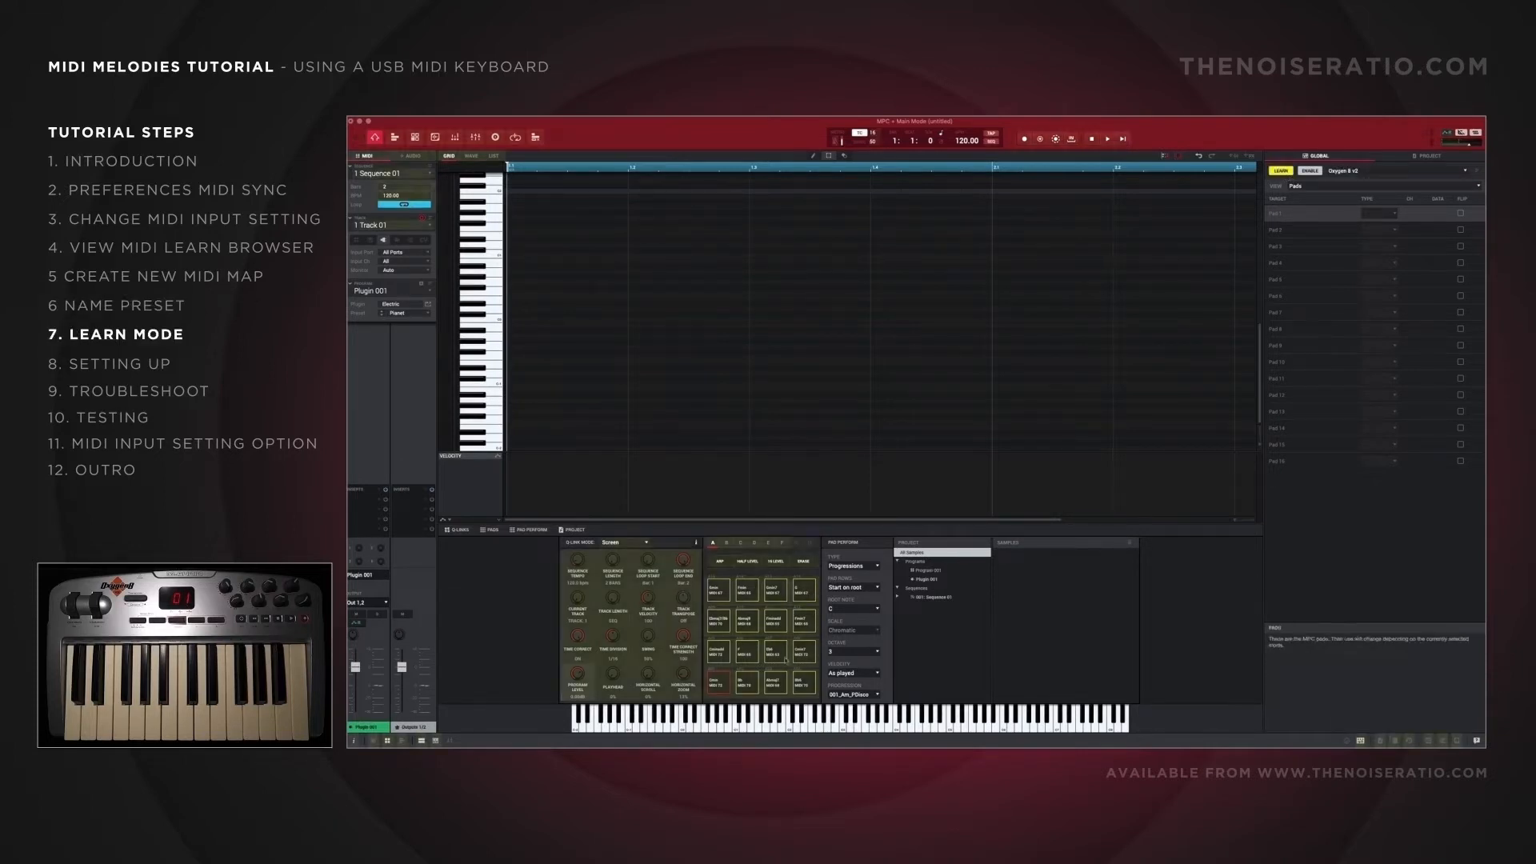
pyautogui.click(753, 675)
pyautogui.click(780, 678)
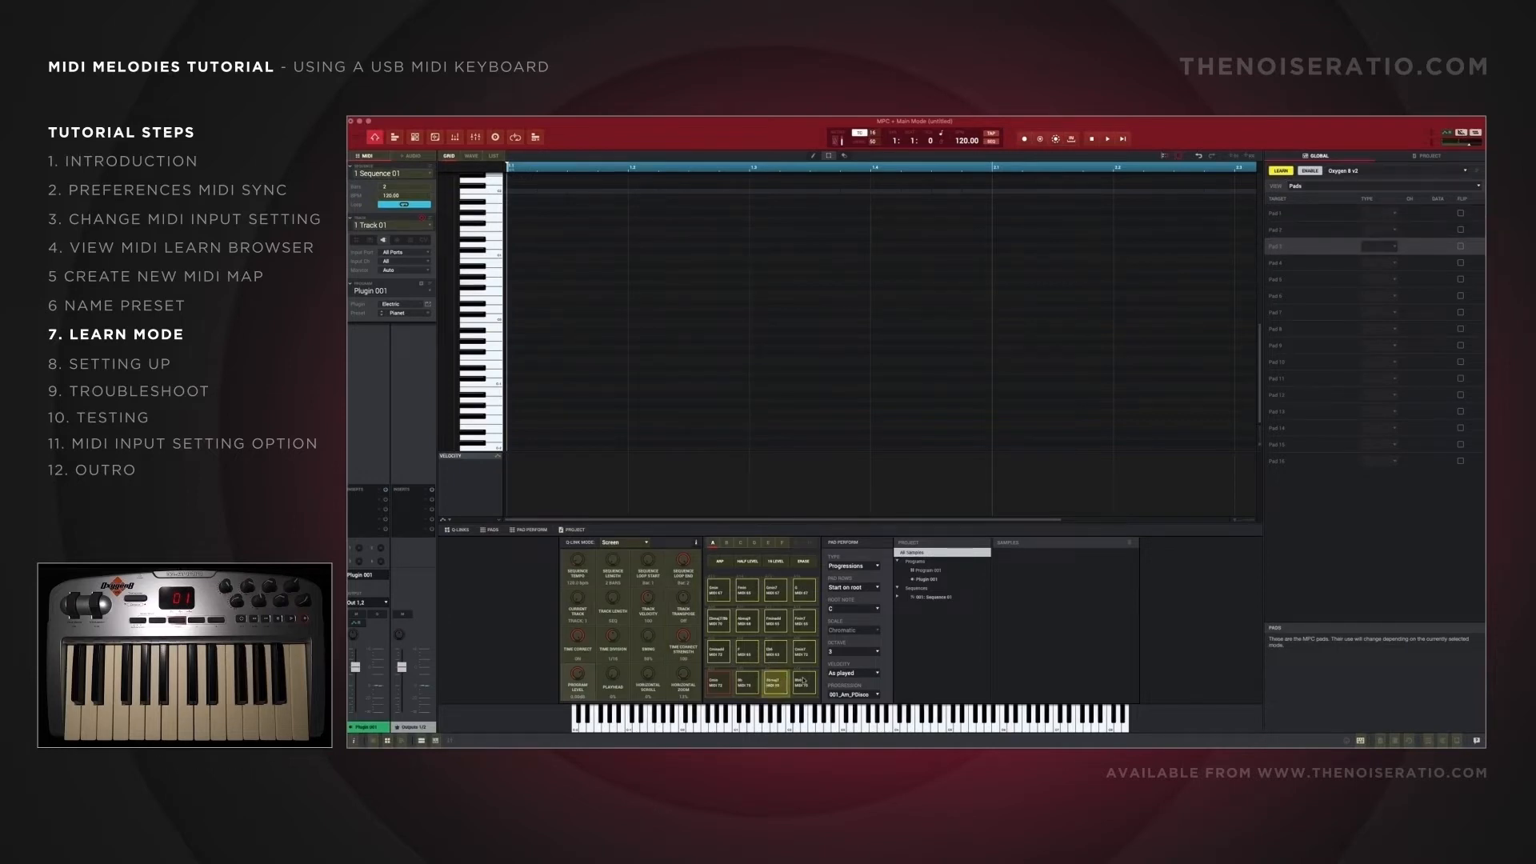
pyautogui.click(803, 681)
pyautogui.click(1298, 214)
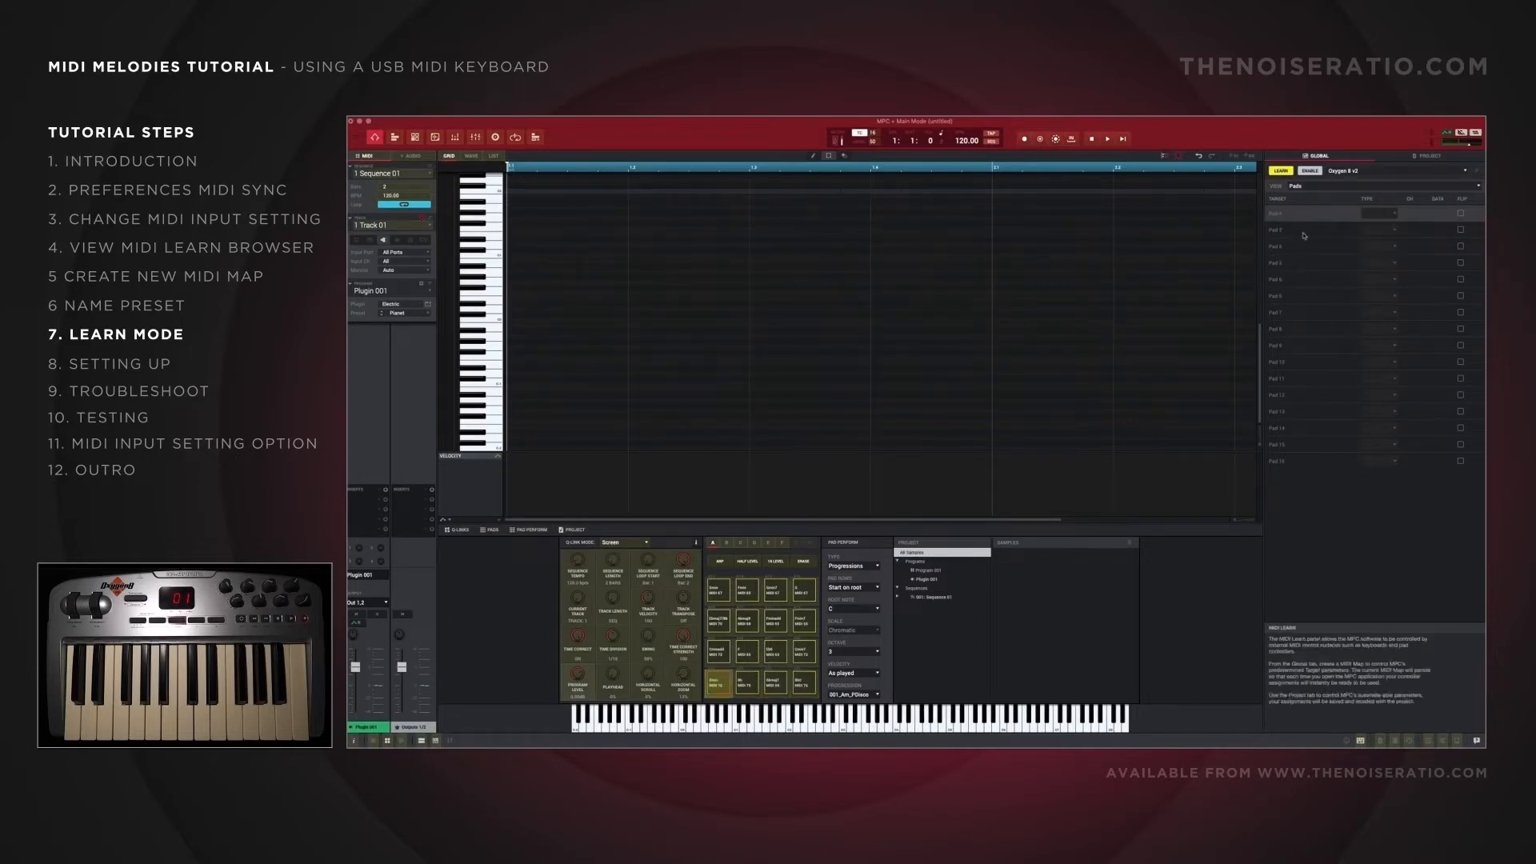
pyautogui.click(1304, 232)
pyautogui.click(1304, 247)
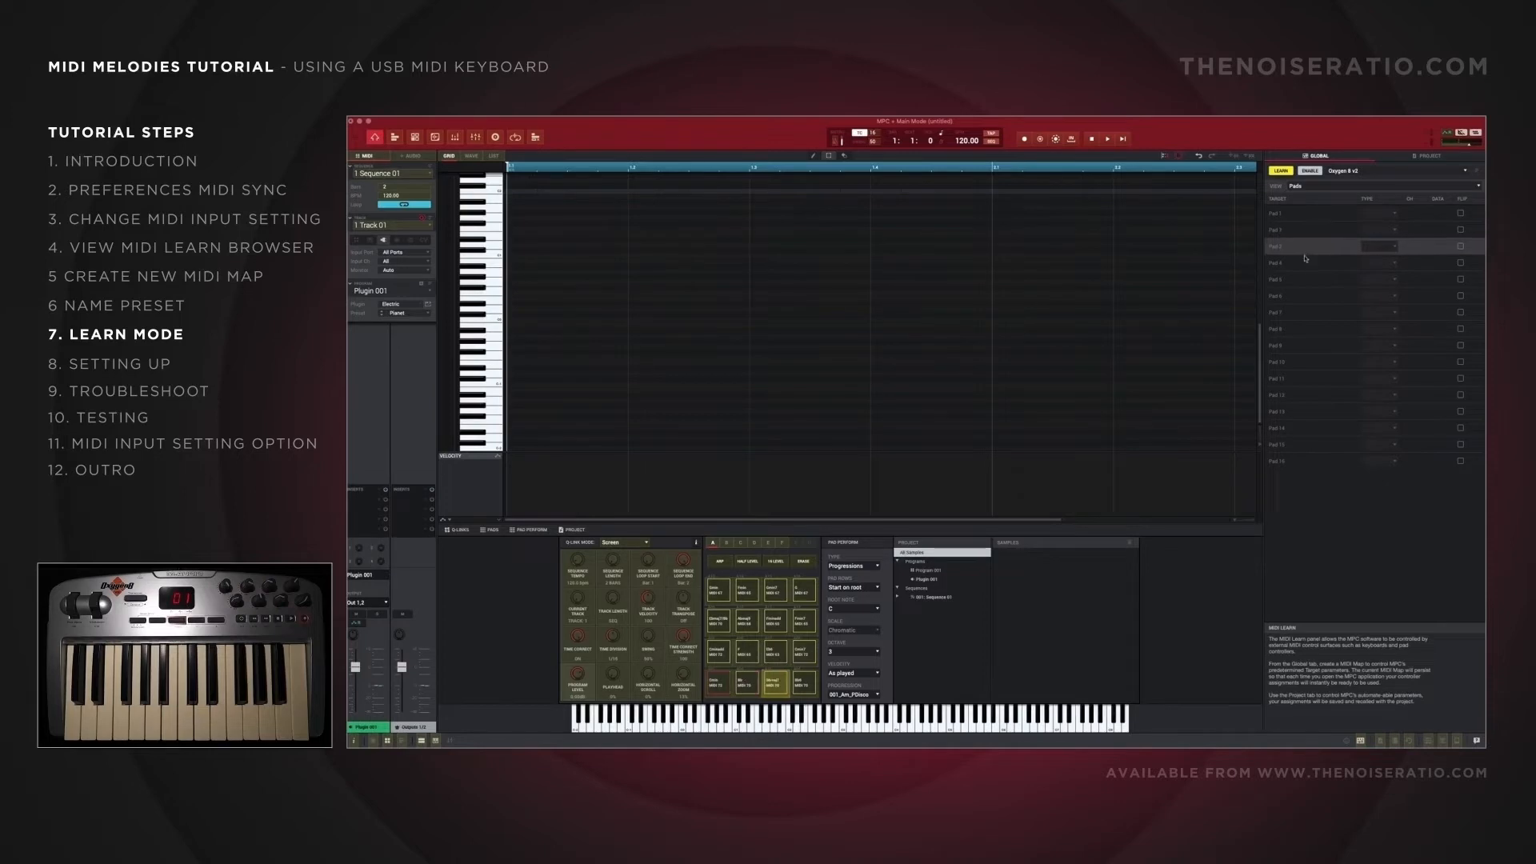
pyautogui.click(1304, 264)
# Step: Map consecutive keys of the USB keyboard to Pads 1 through 16 as notes and turn off learn mode
pyautogui.click(1300, 214)
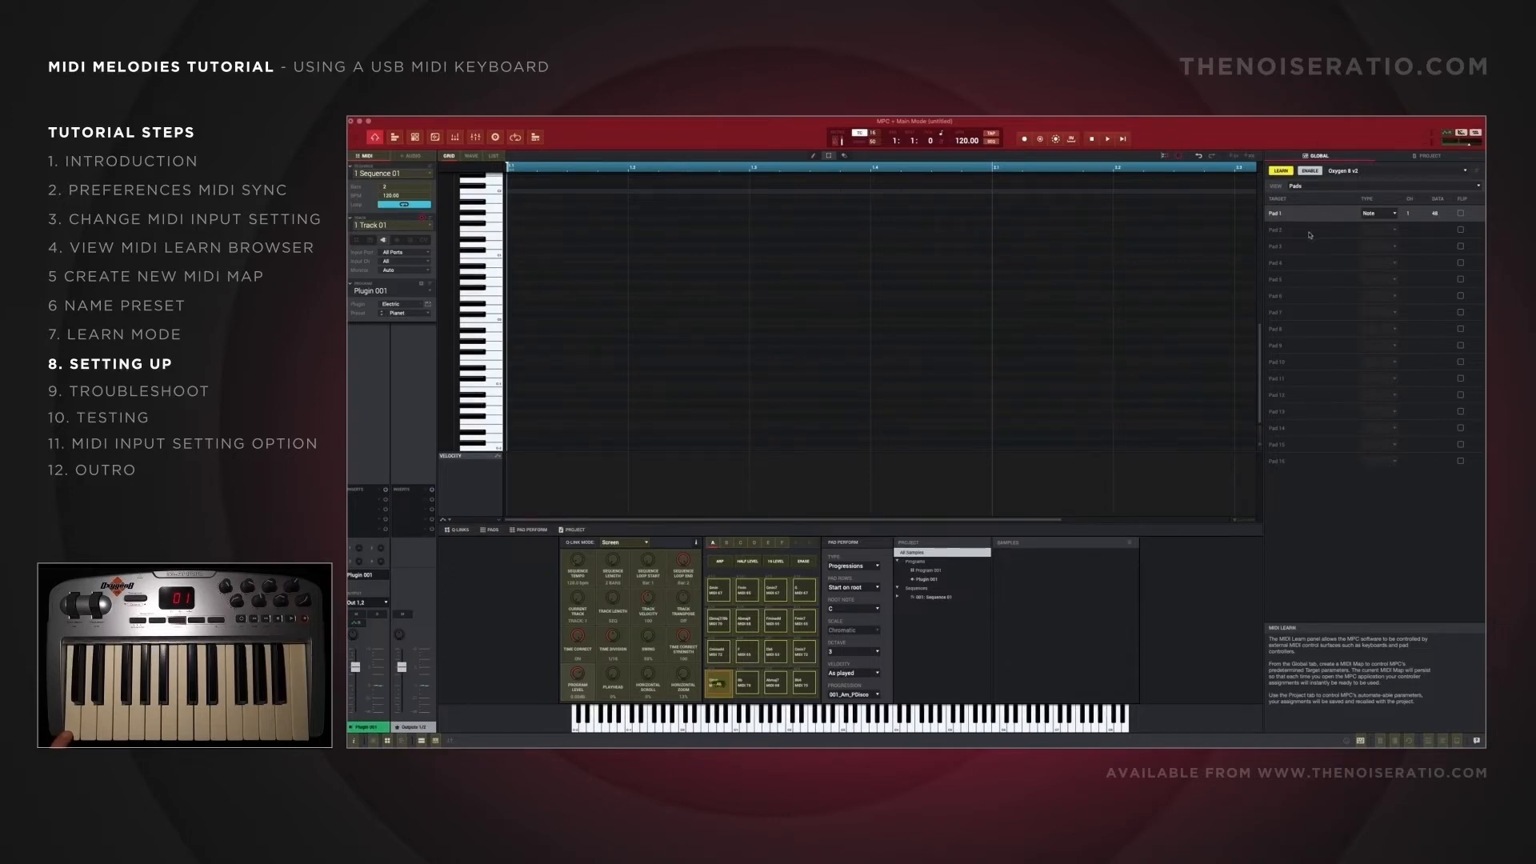
pyautogui.click(1305, 235)
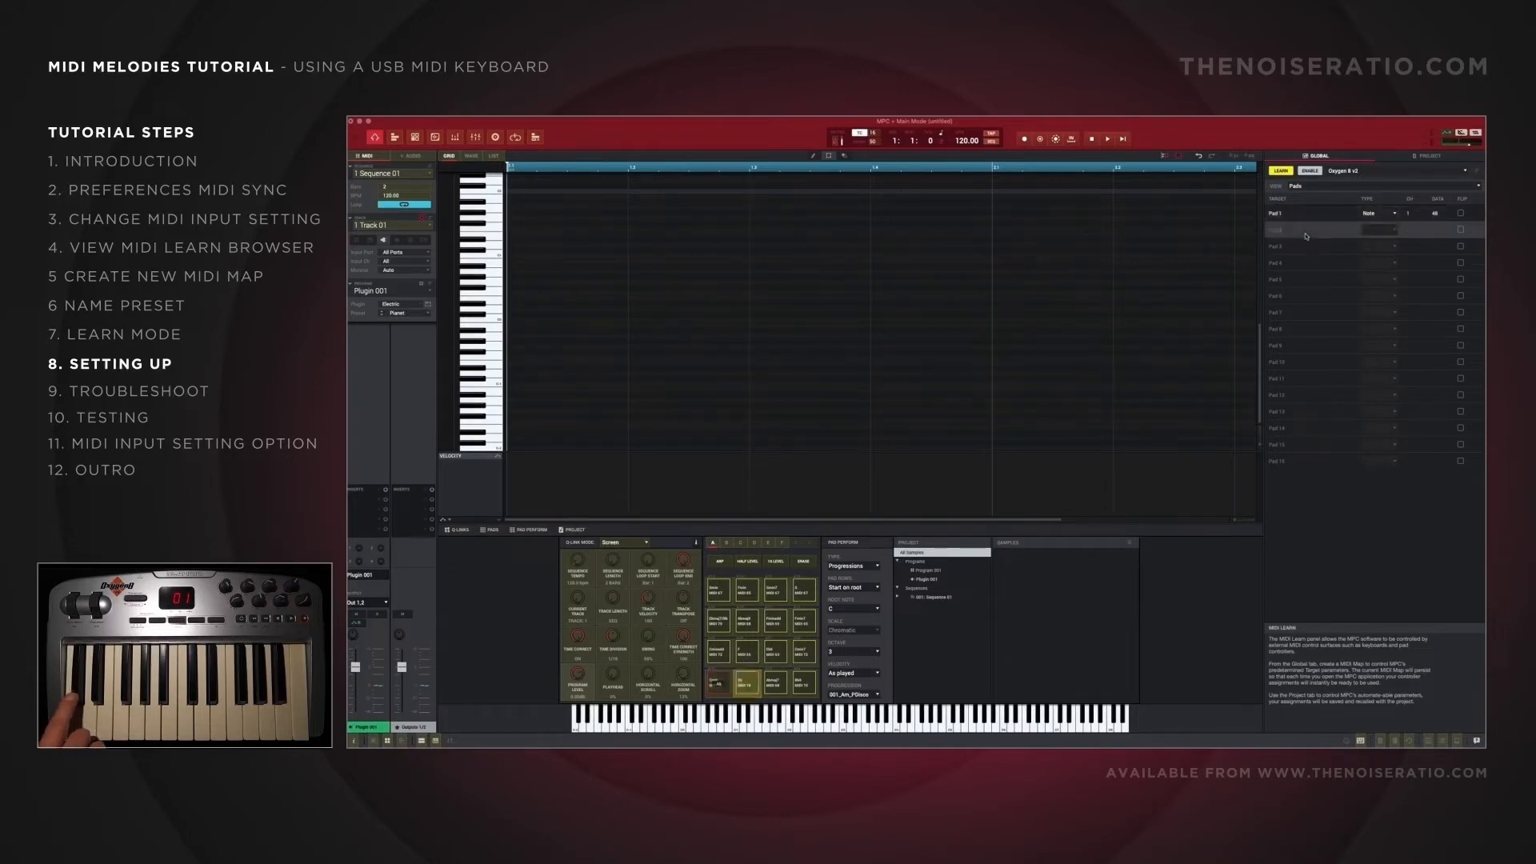
pyautogui.click(1312, 249)
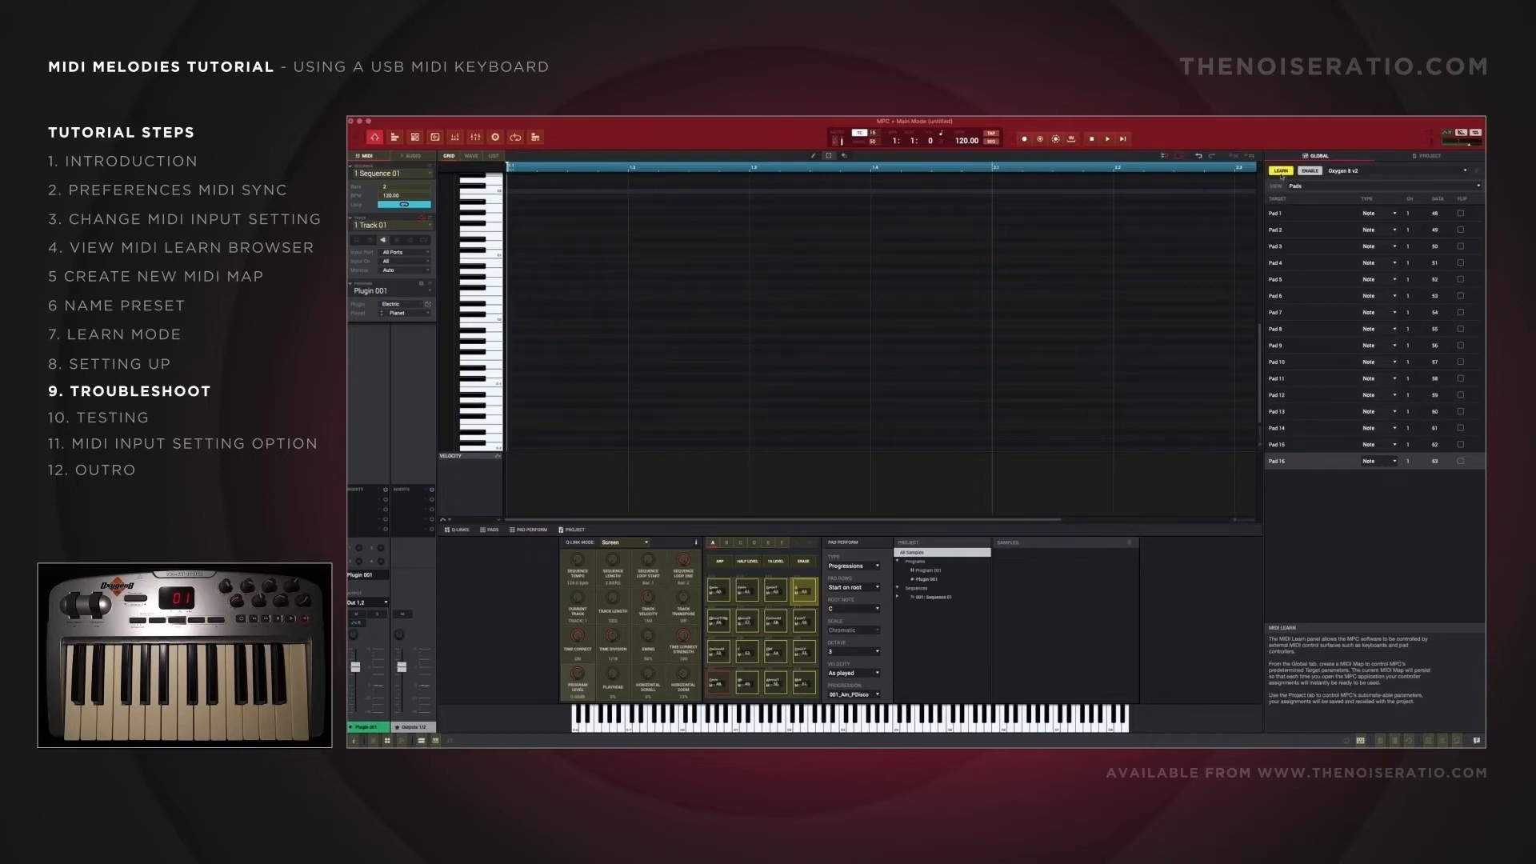
pyautogui.click(1281, 172)
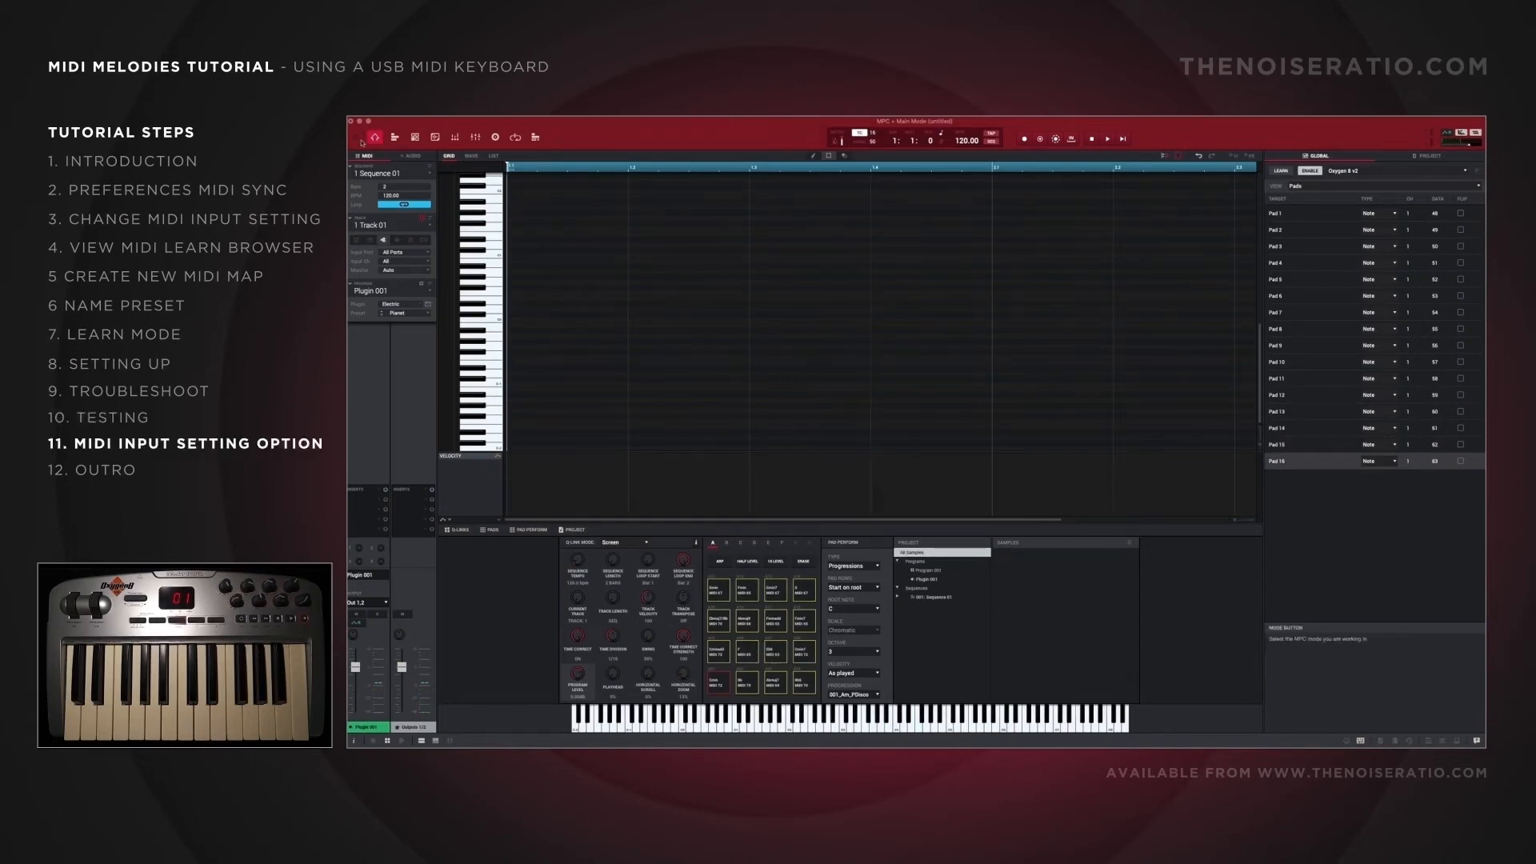
# Step: Enable Track again for the USB Oxygen 8 v2 input port in the MIDI / Sync preferences
pyautogui.click(355, 136)
pyautogui.moveTo(374, 171)
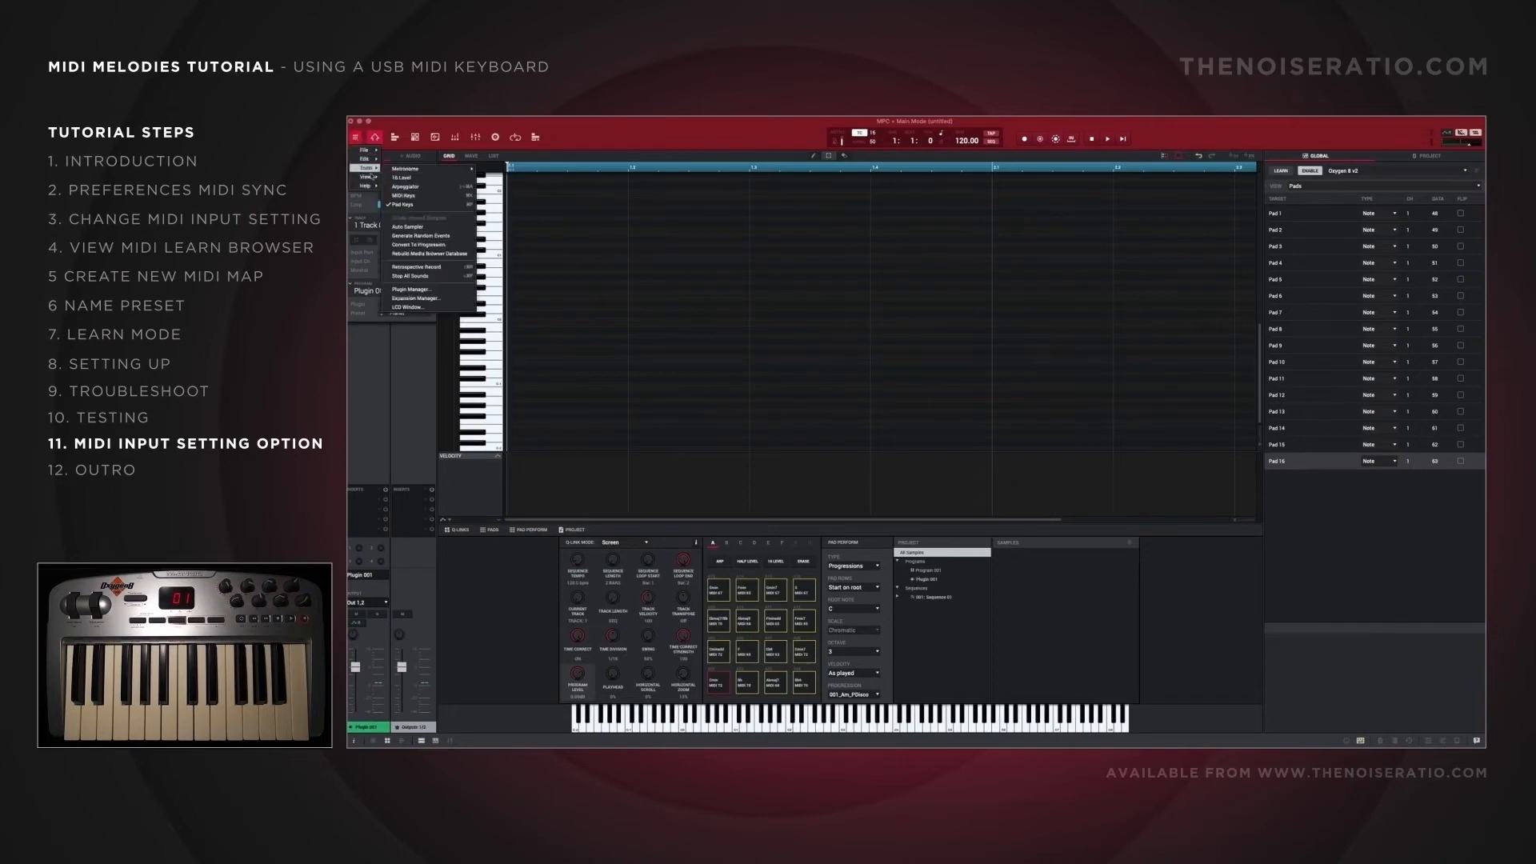
pyautogui.click(376, 117)
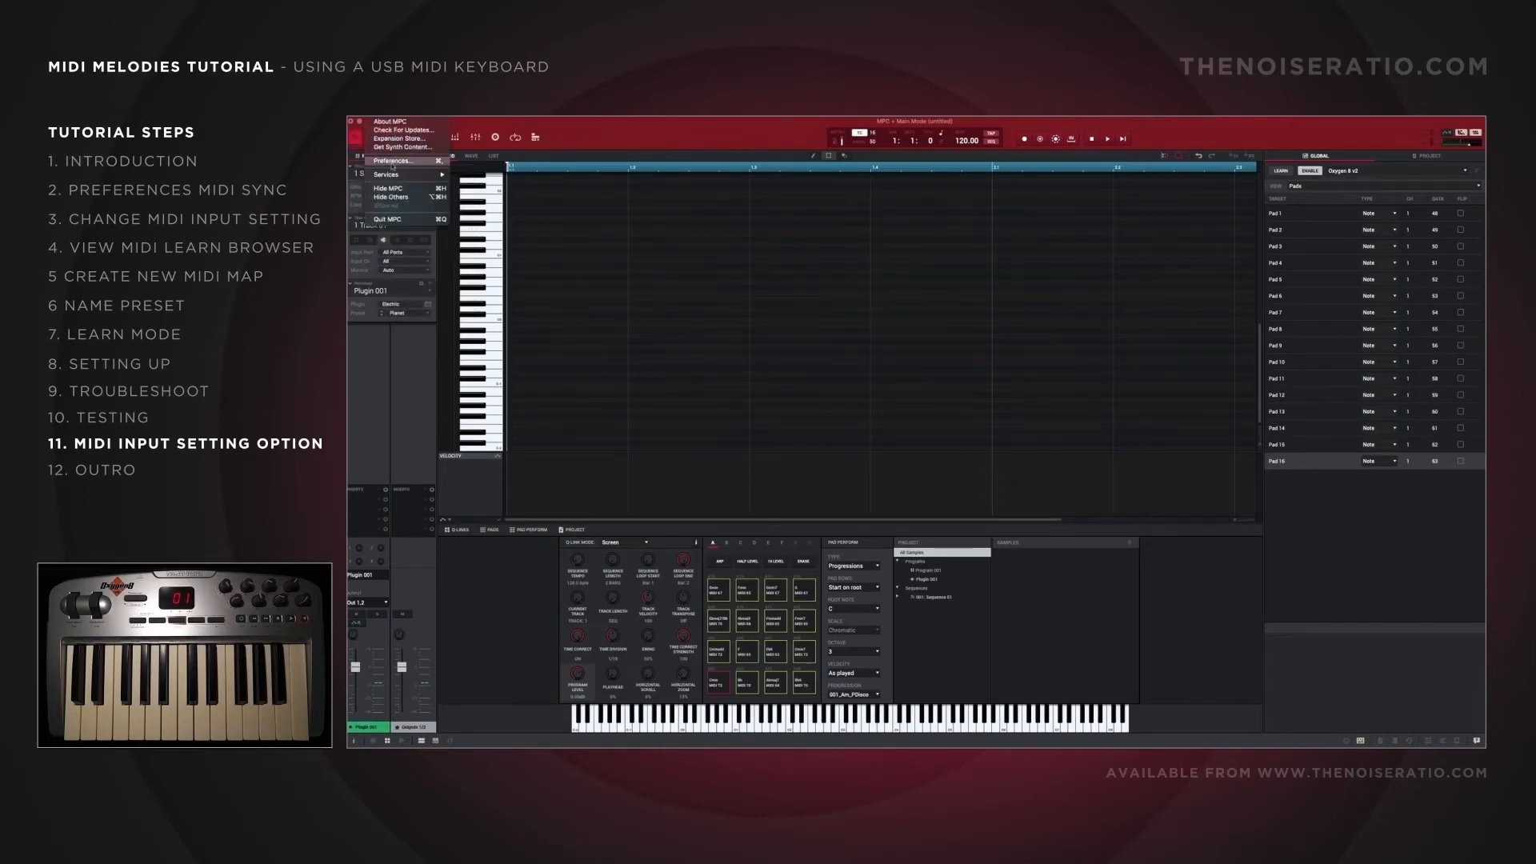
pyautogui.click(393, 161)
pyautogui.click(824, 338)
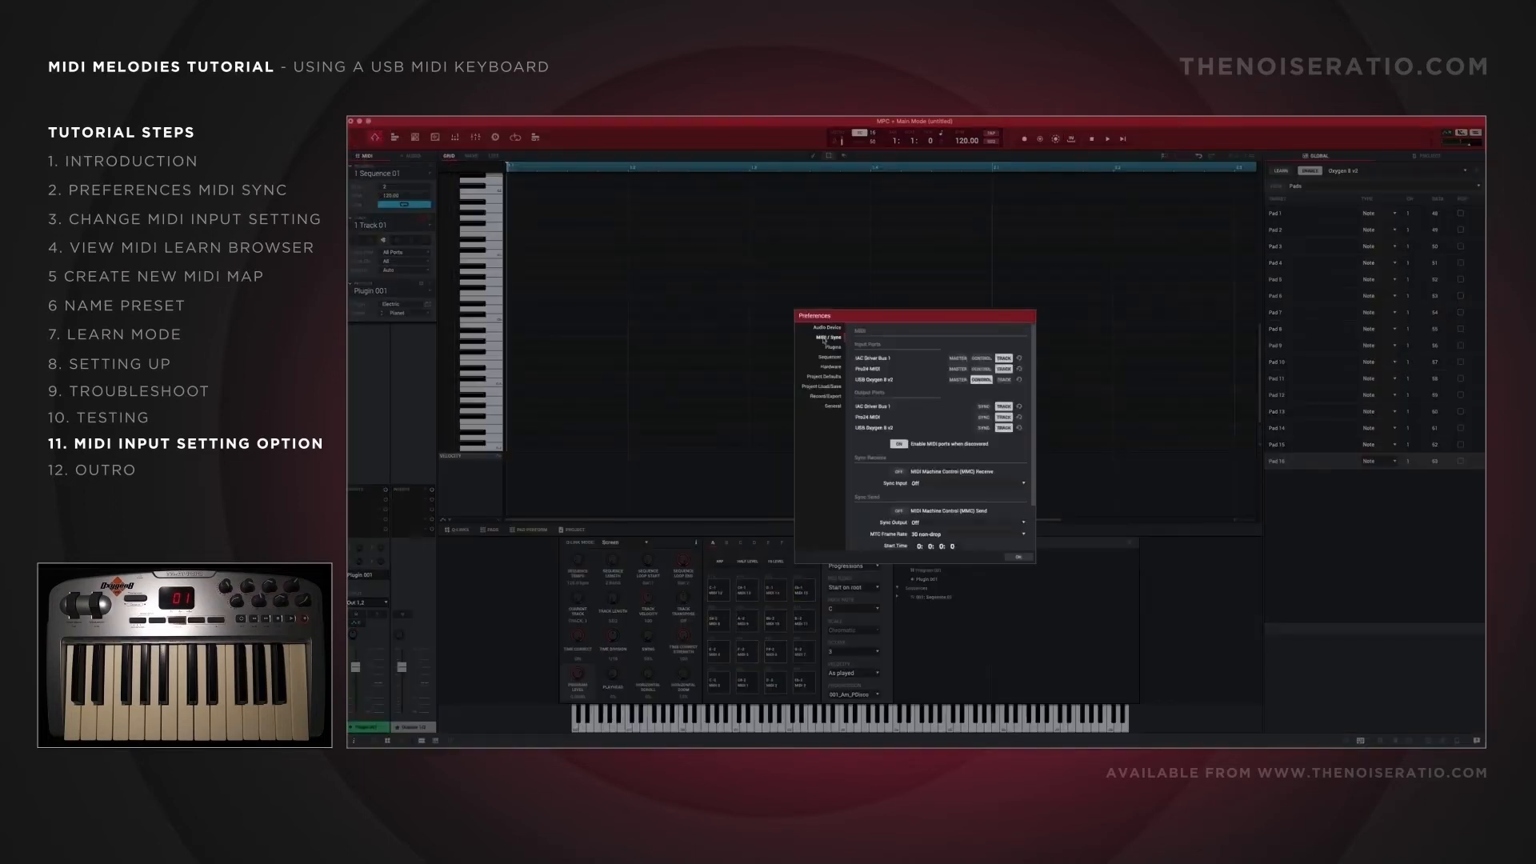
pyautogui.click(1004, 380)
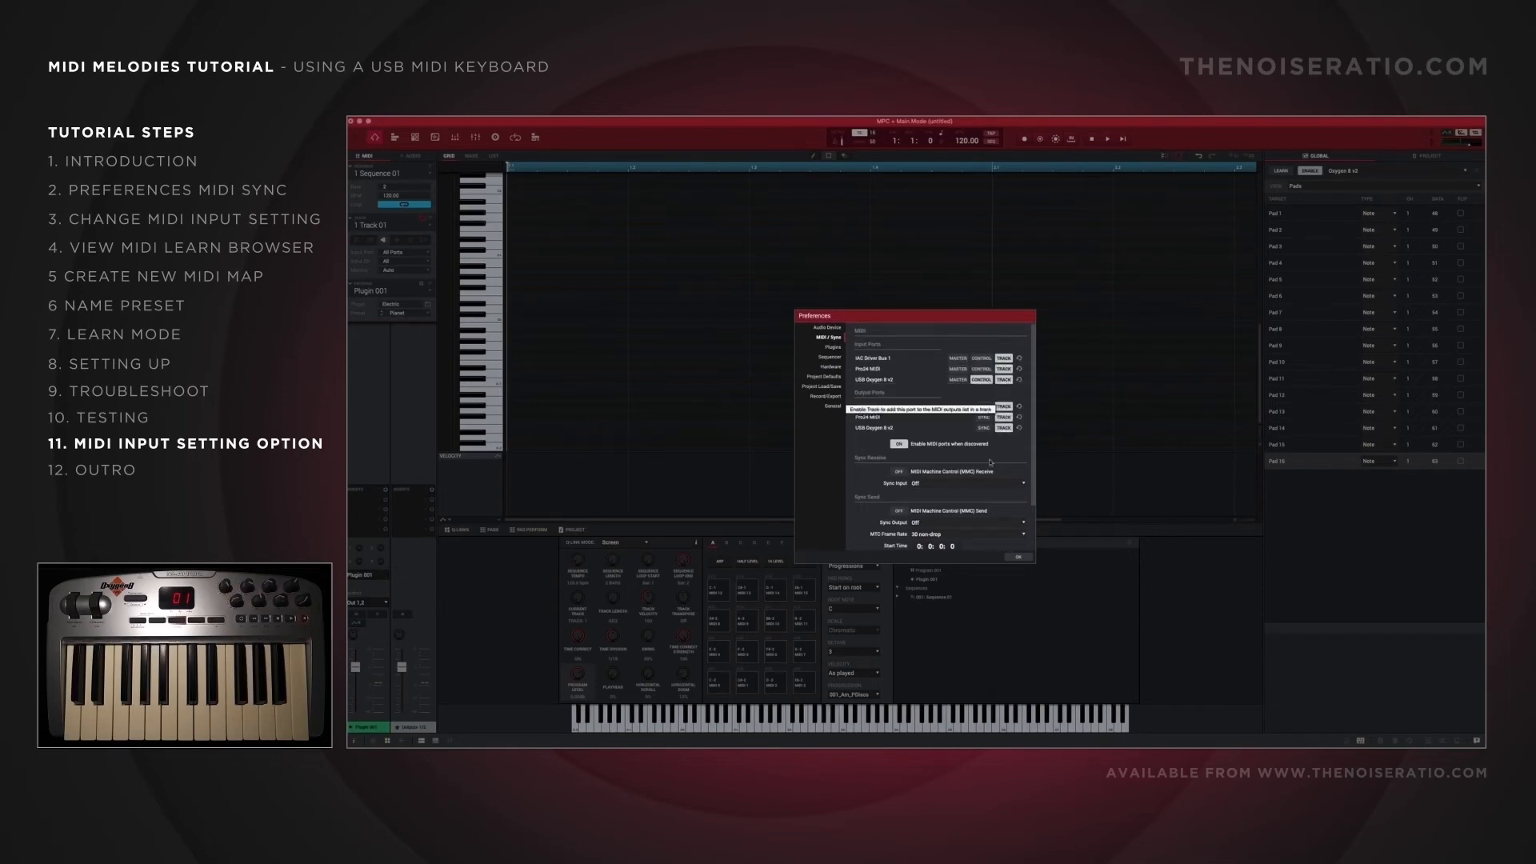
pyautogui.click(1021, 559)
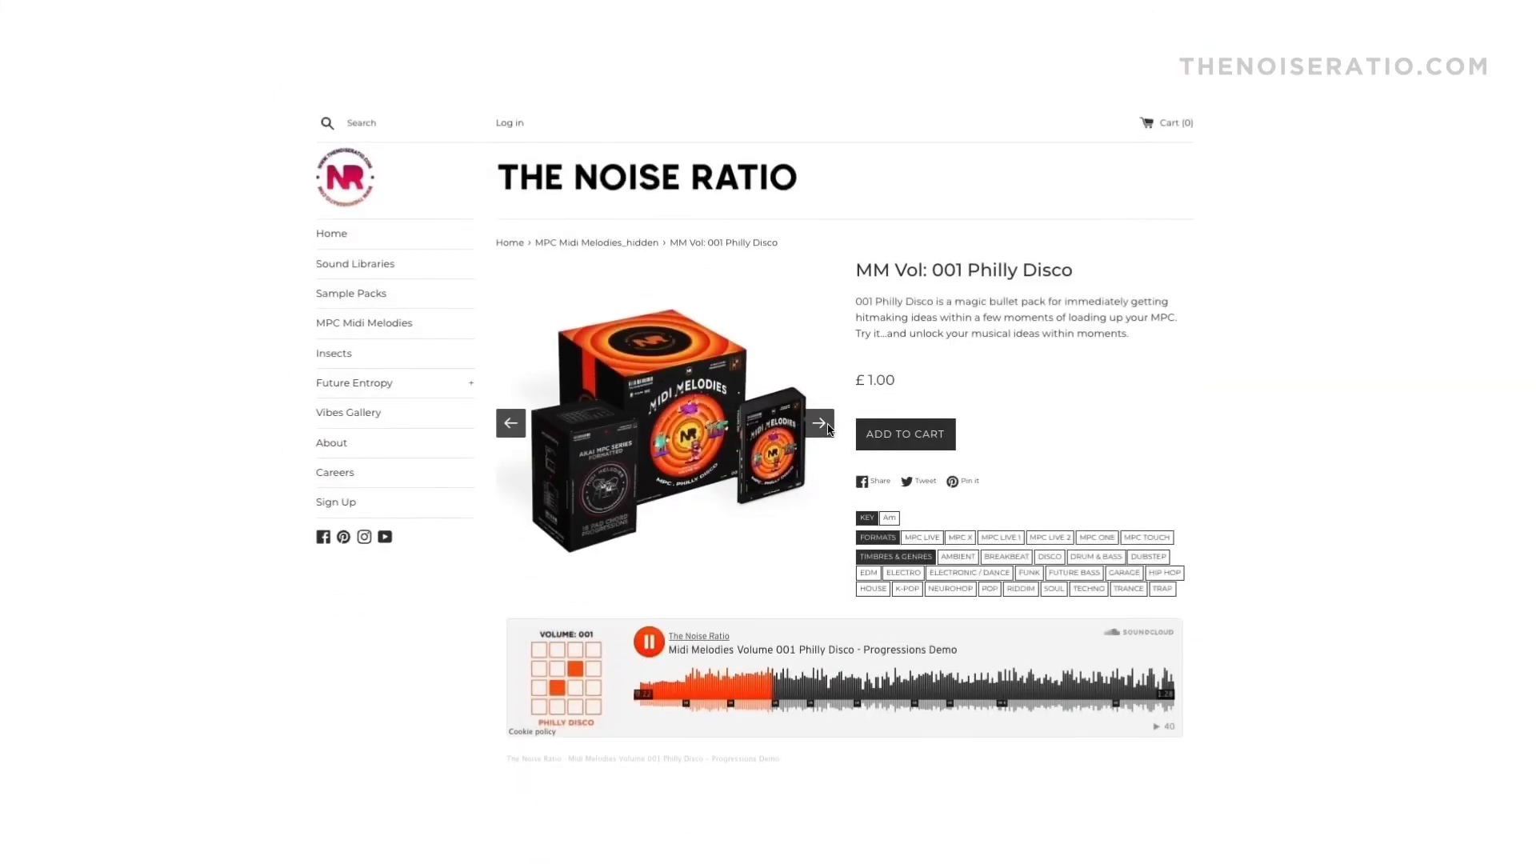
# Step: Browse the product images of MM Vol: 001 Philly Disco on The Noise Ratio website
pyautogui.click(824, 427)
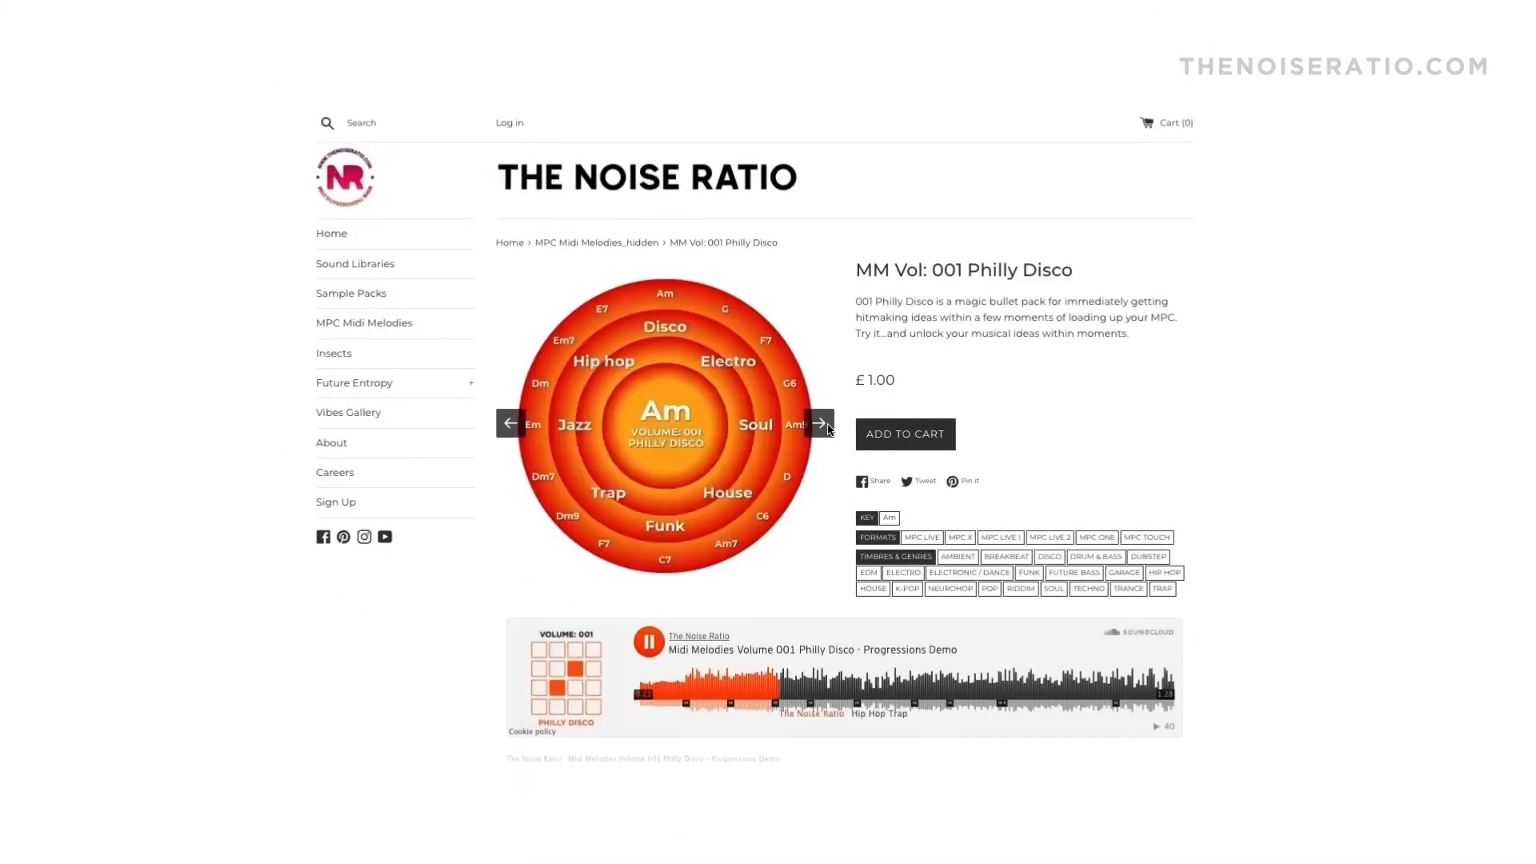
pyautogui.click(828, 429)
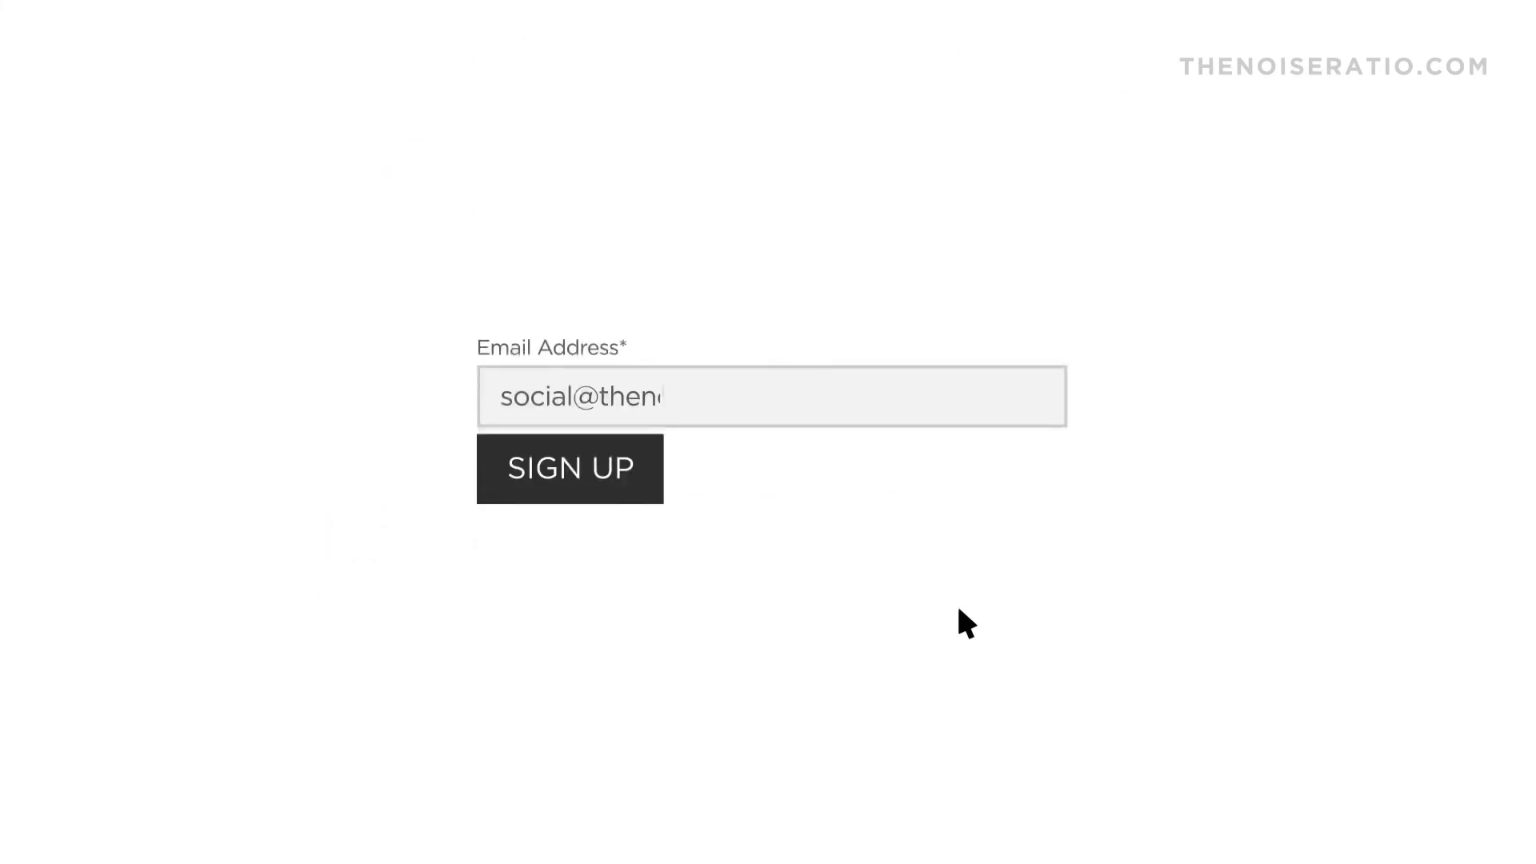
# Step: Enter the e-mail address in the website's sign-up form
pyautogui.write('oiseratio.com')
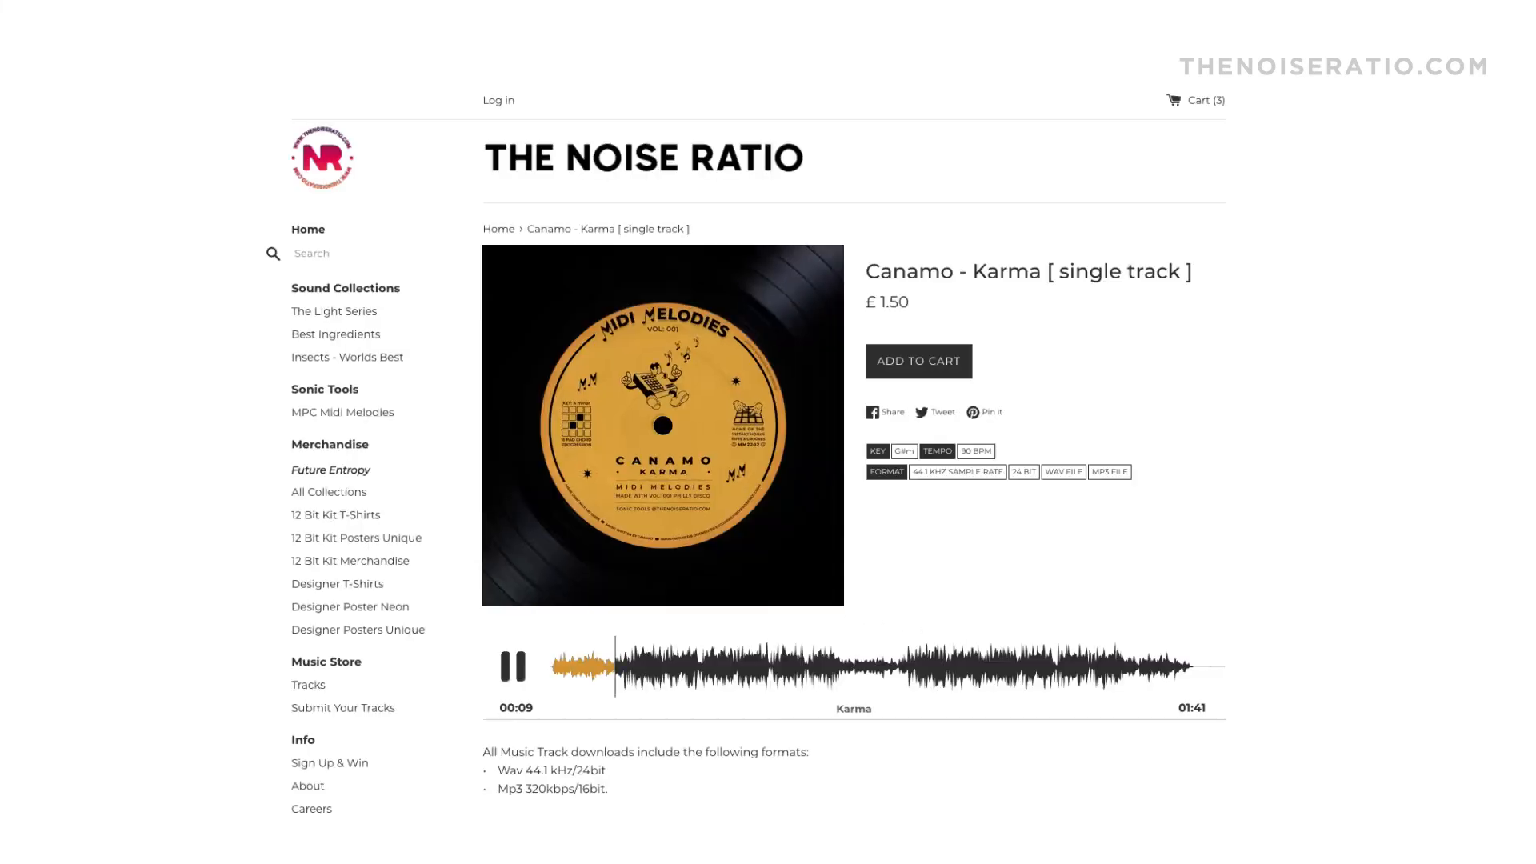